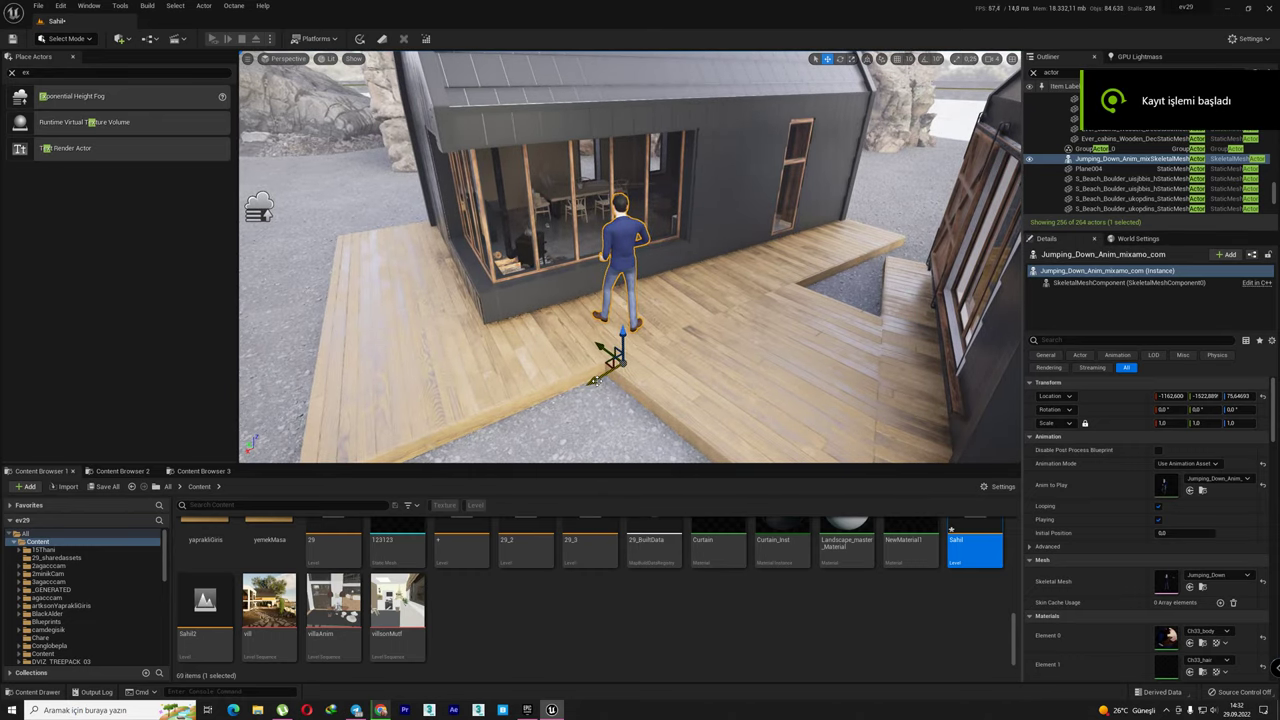
Fly to the shoreline and look around the cabin, the animated character and the sliding door.
mouse_move(700, 340)
right_down()
mouse_move(640, 300)
mouse_move(520, 300)
right_up()
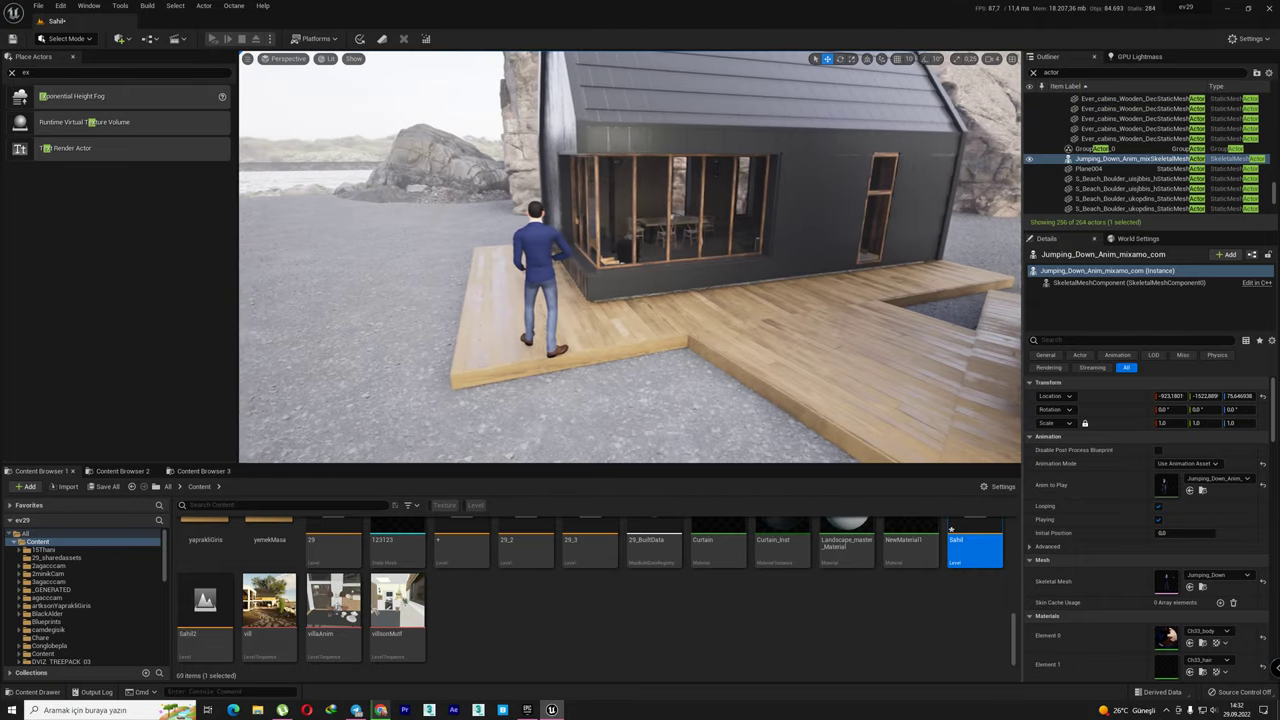
right_drag(520, 300, 503, 402)
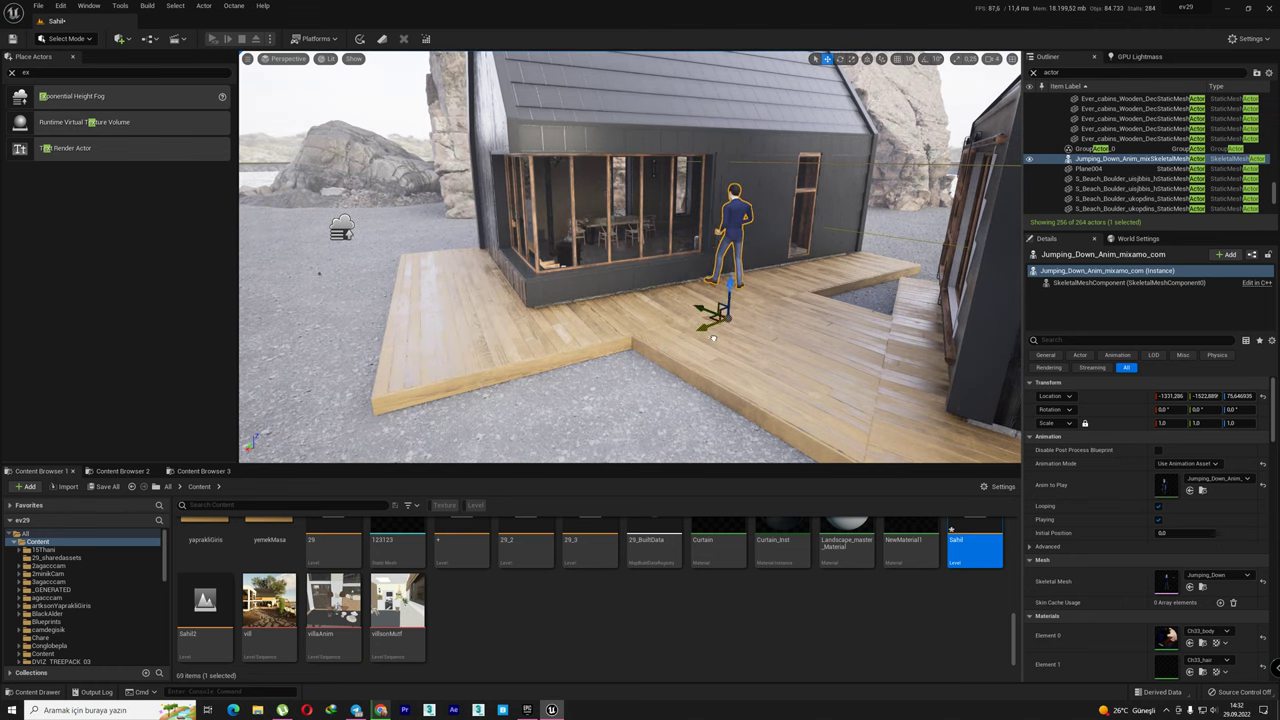
right_drag(800, 325, 780, 320)
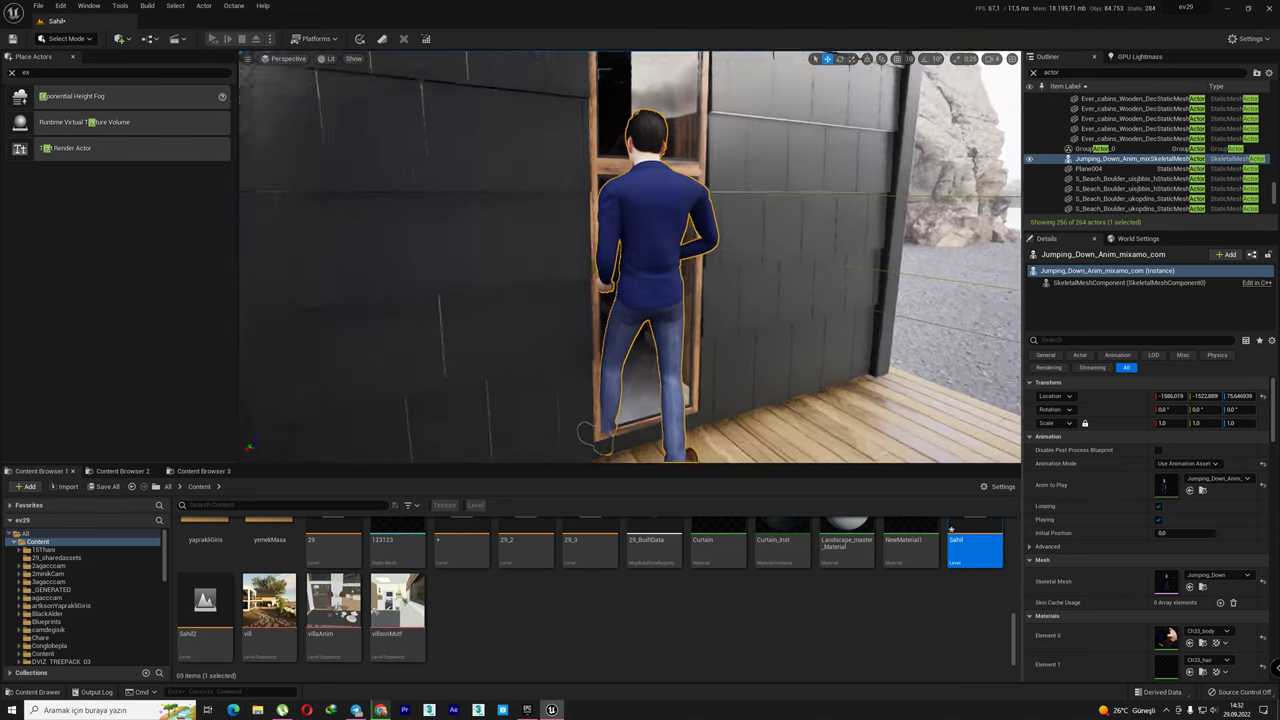
right_drag(816, 371, 816, 371)
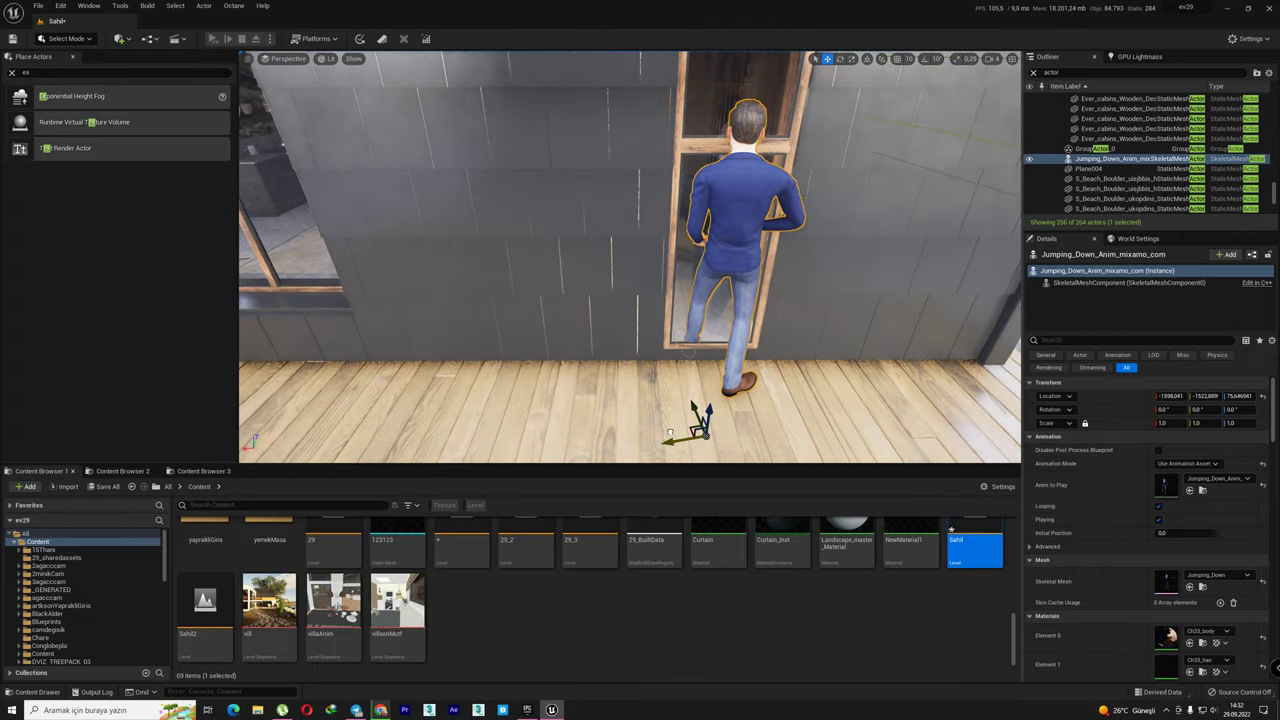
right_drag(666, 432, 666, 432)
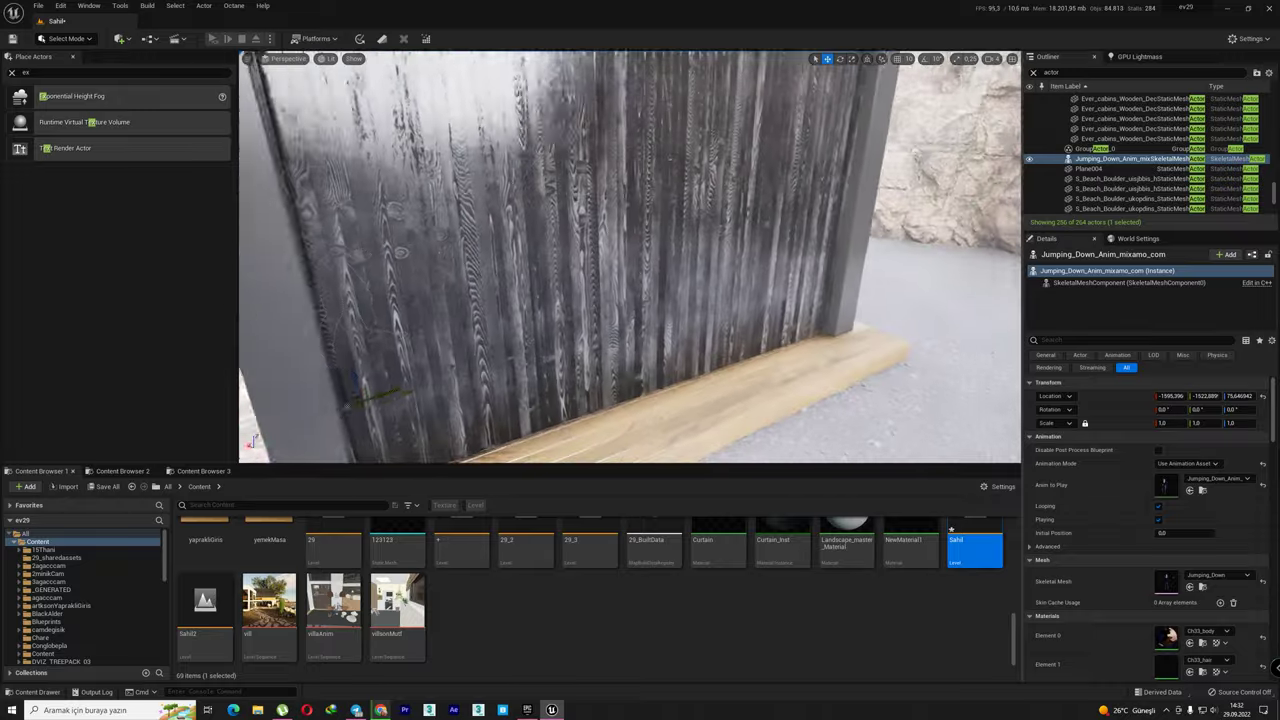
right_drag(630, 255, 640, 260)
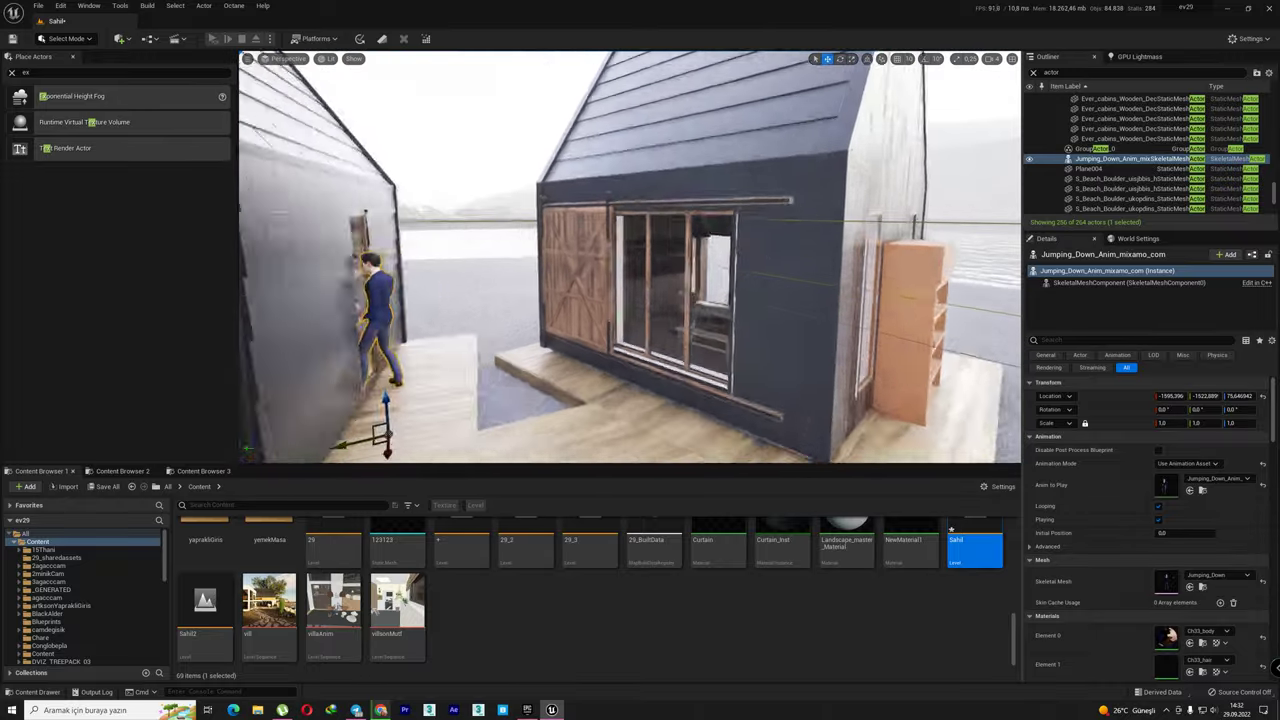
right_drag(886, 185, 886, 185)
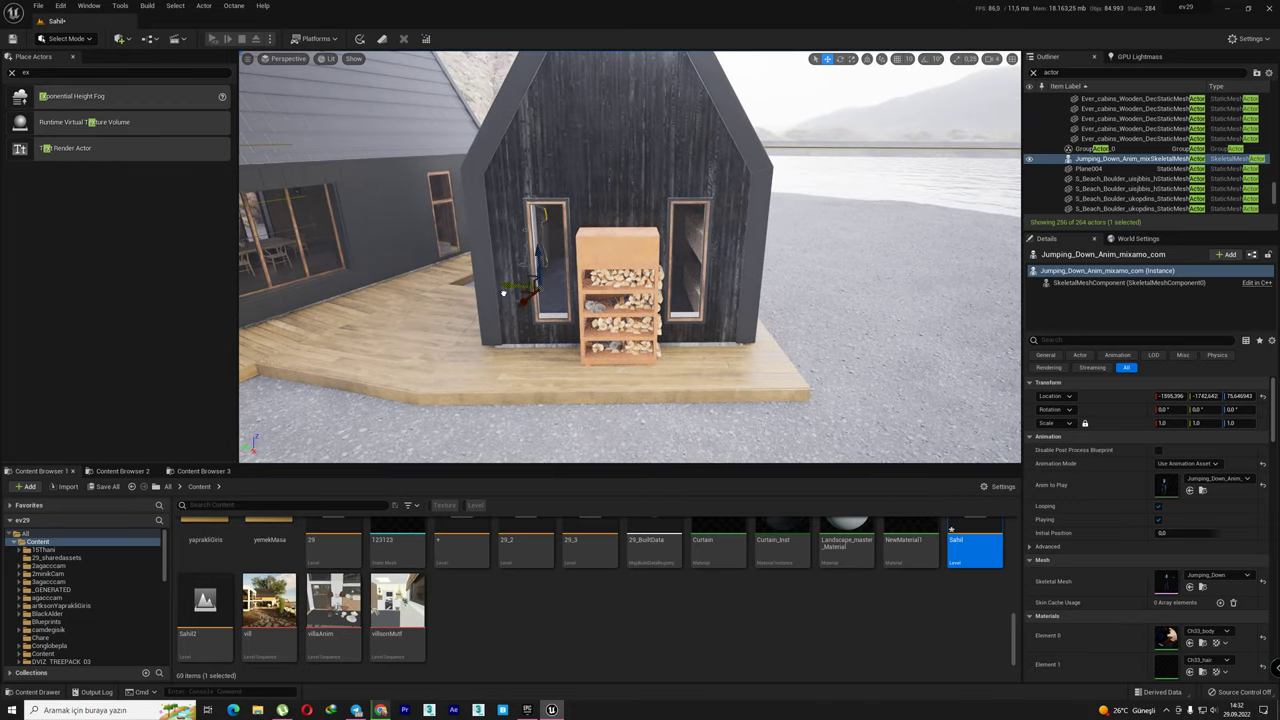
Frame the character, select all actors, then select the large coastal cliff rock.
key(f)
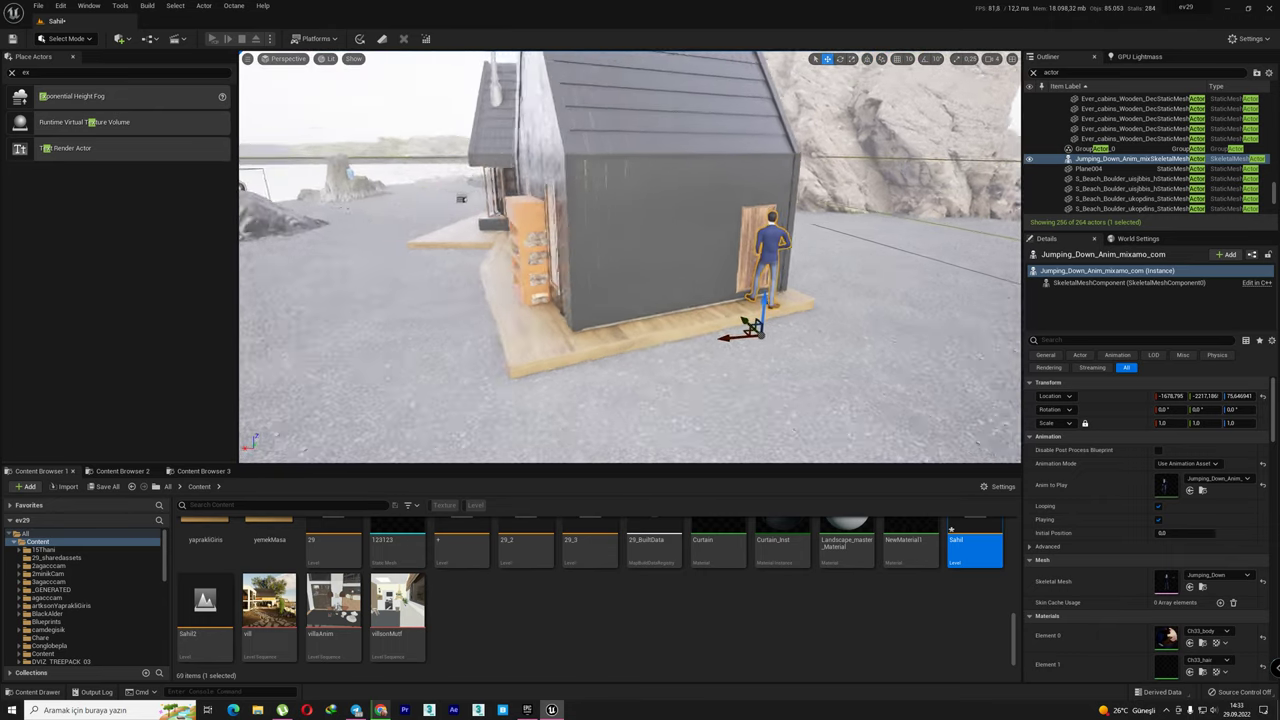
right_drag(822, 331, 760, 320)
key(ctrl+a)
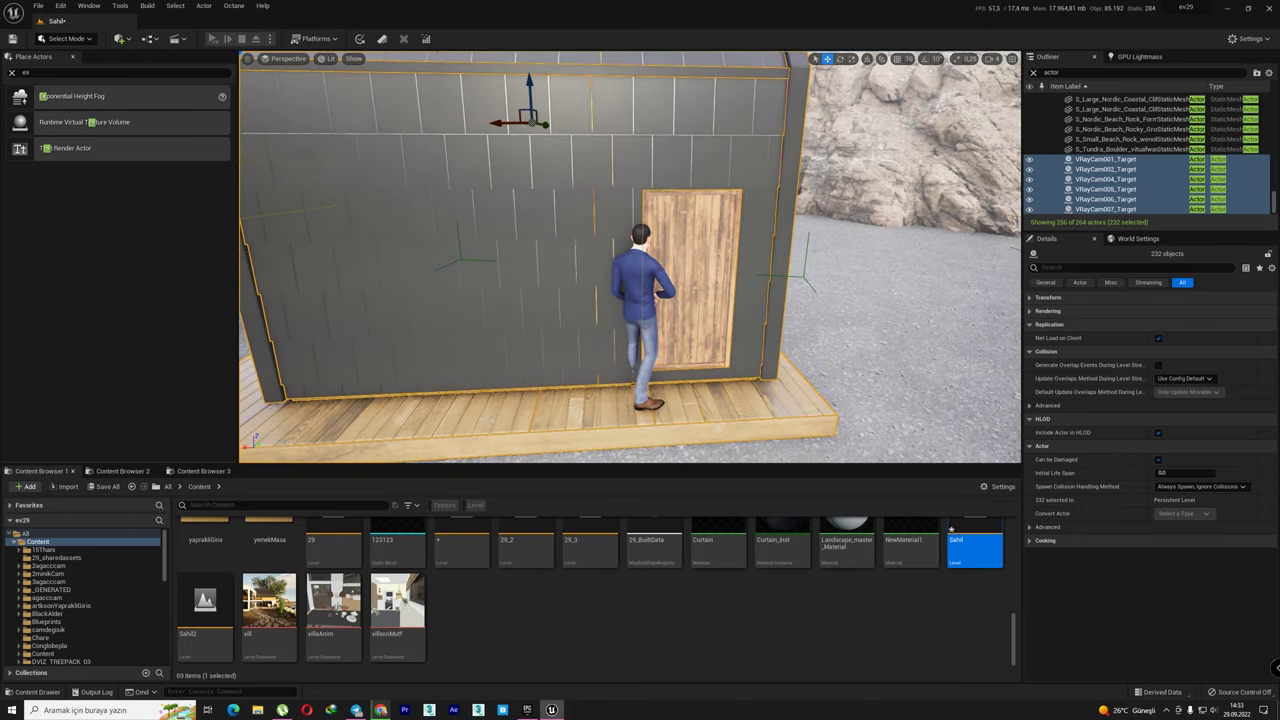
click(640, 310)
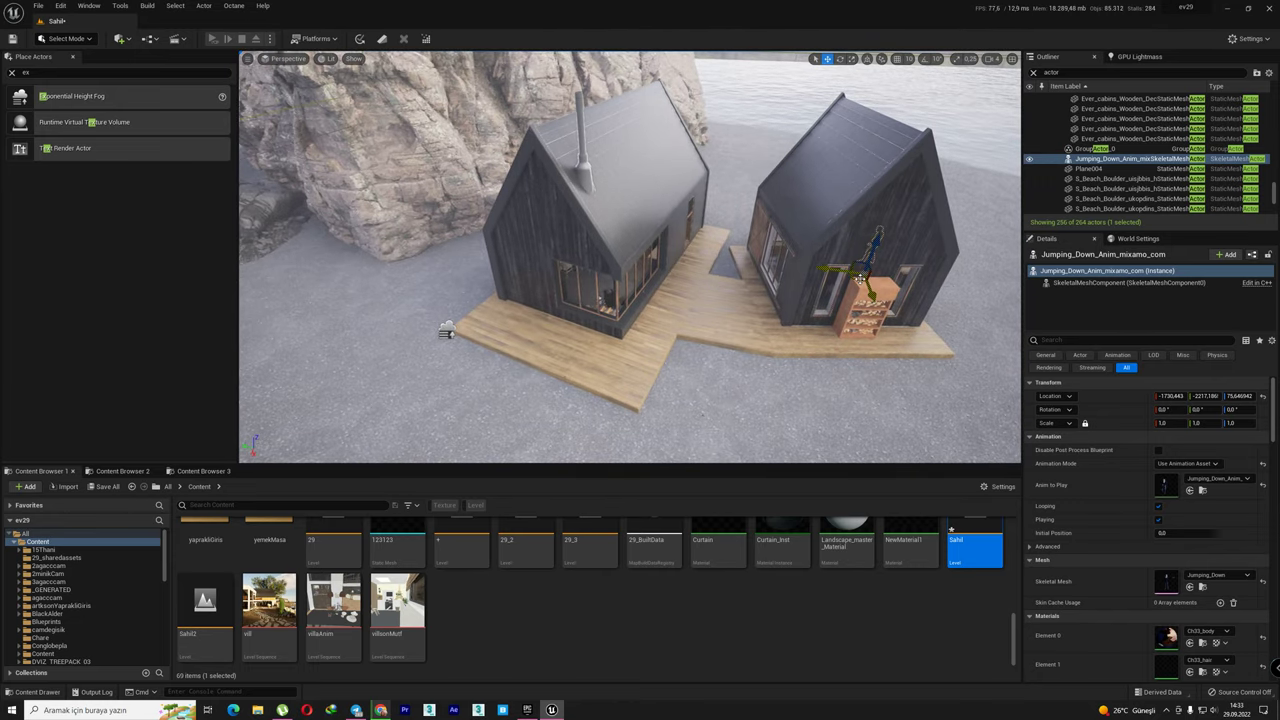
key(ctrl+a)
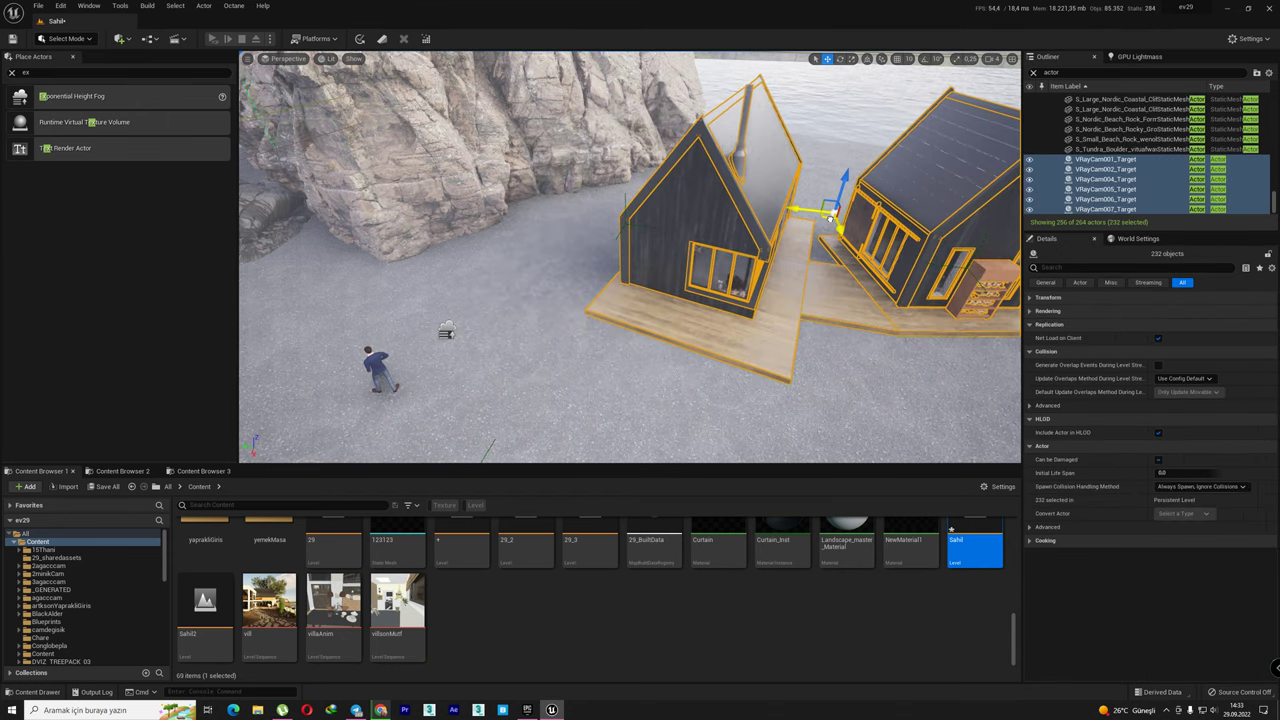
click(700, 230)
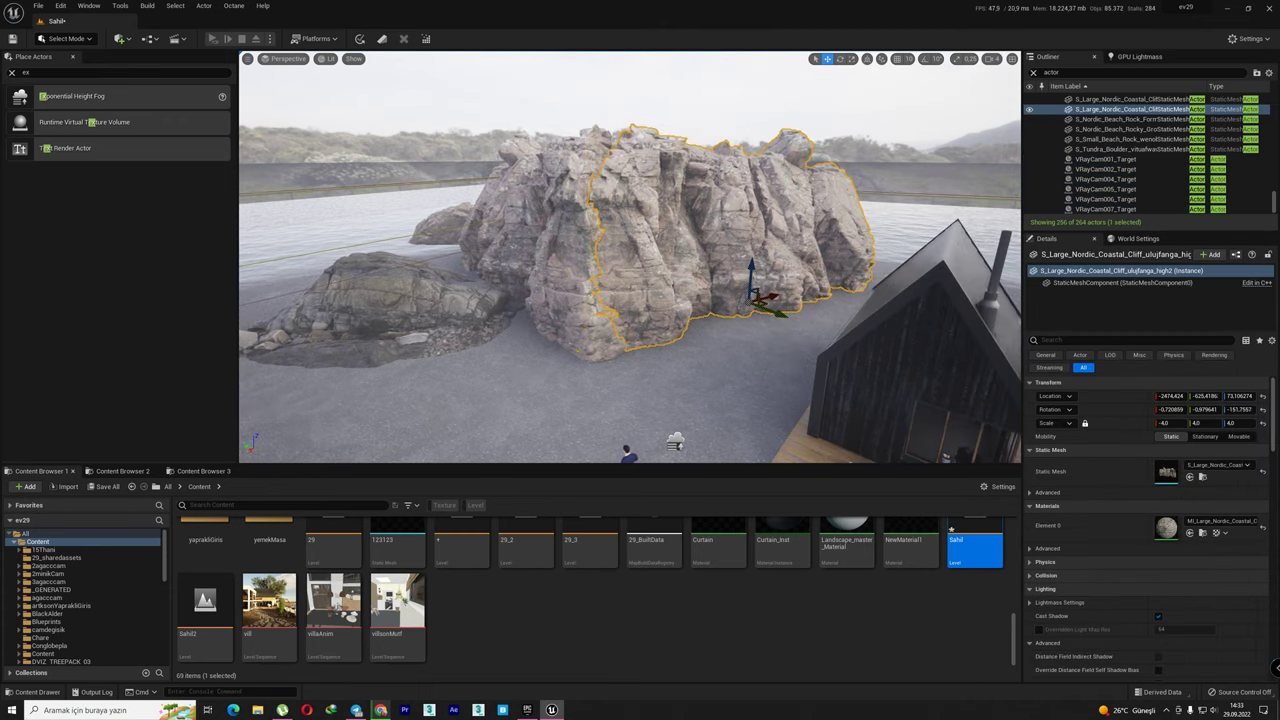
Add the second cliff to the selection, try a Z scale of 5, then undo it.
ctrl+click(553, 252)
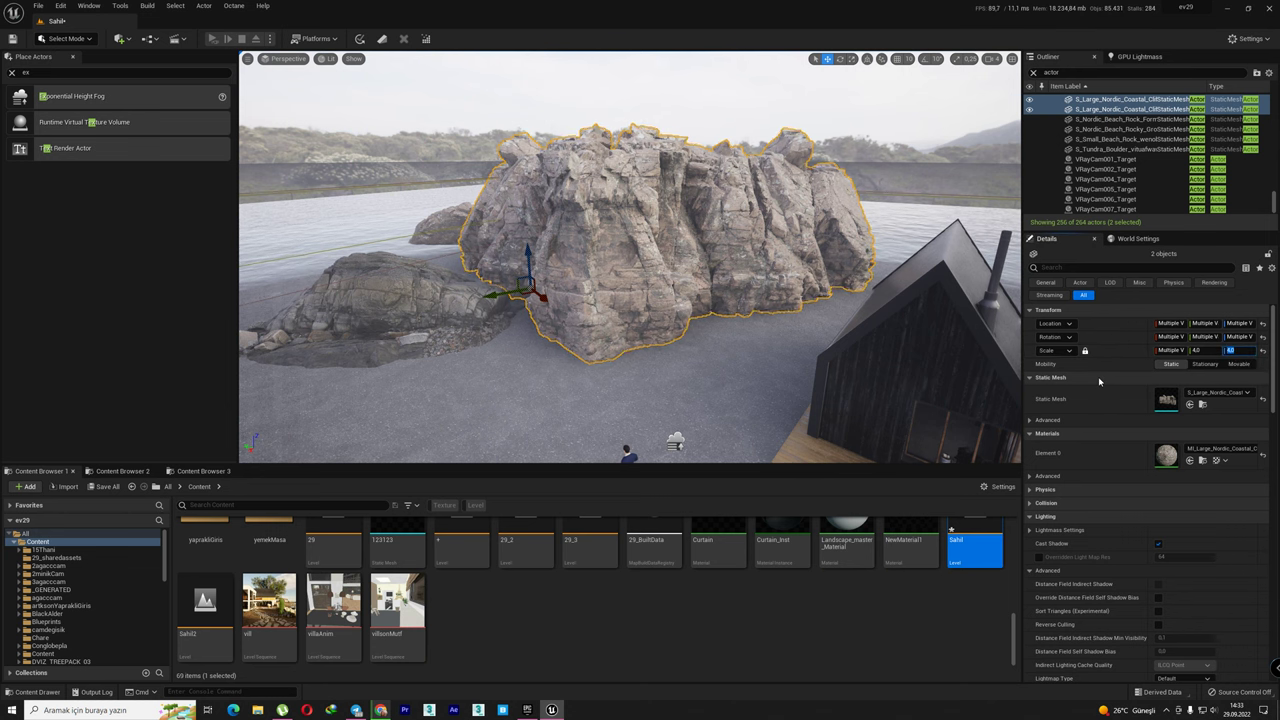
text(5)
key(Return)
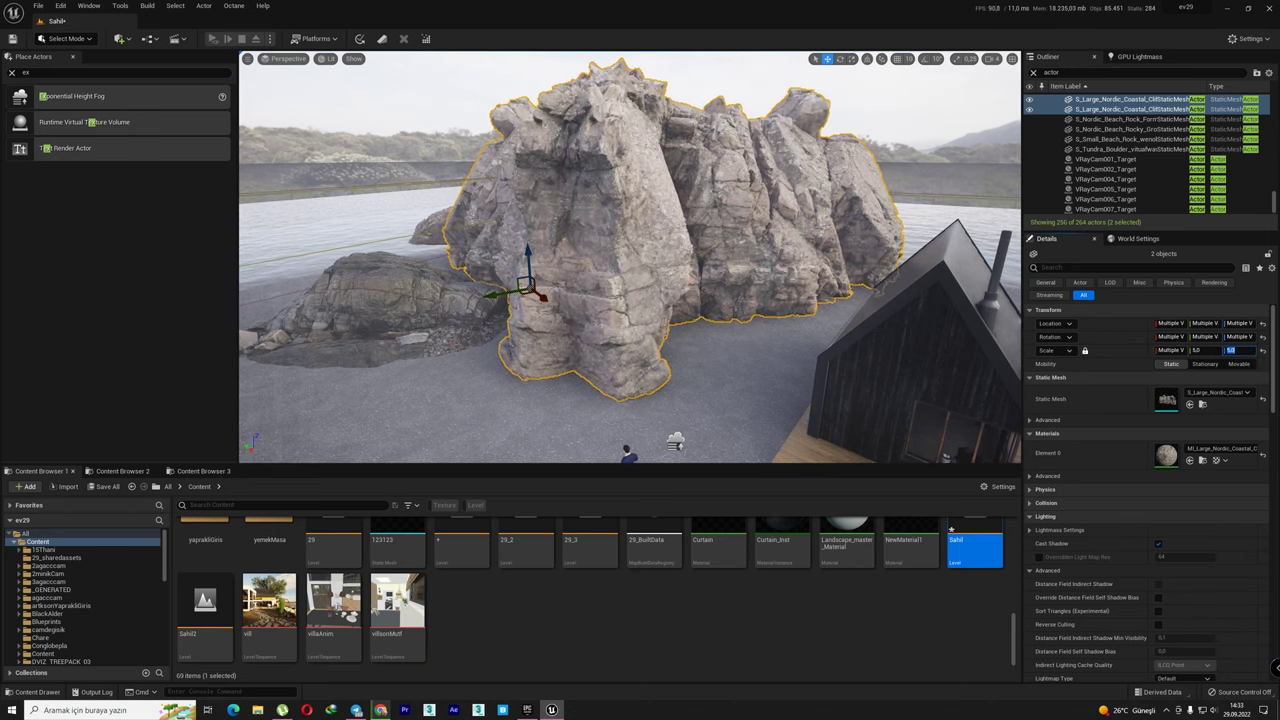
right_drag(593, 318, 593, 318)
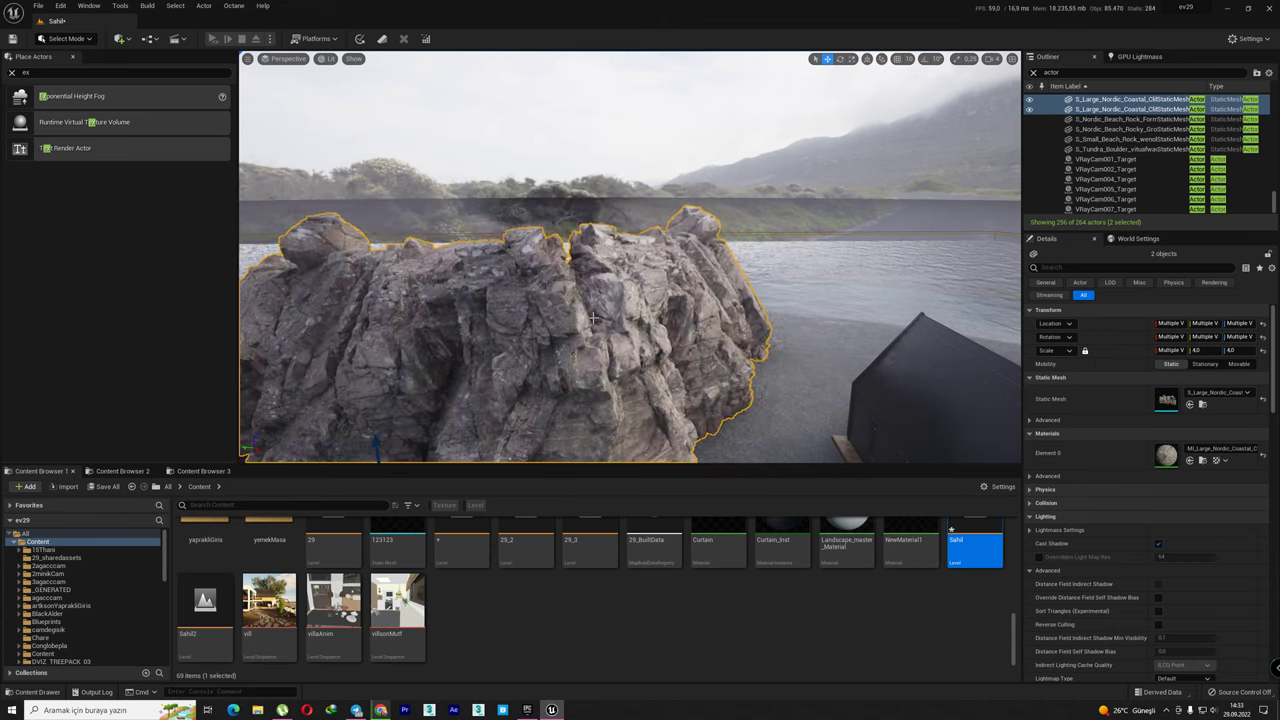
key(ctrl+z)
right_drag(593, 318, 593, 318)
Duplicate both cliff pieces and raise the copies above the originals.
click(760, 240)
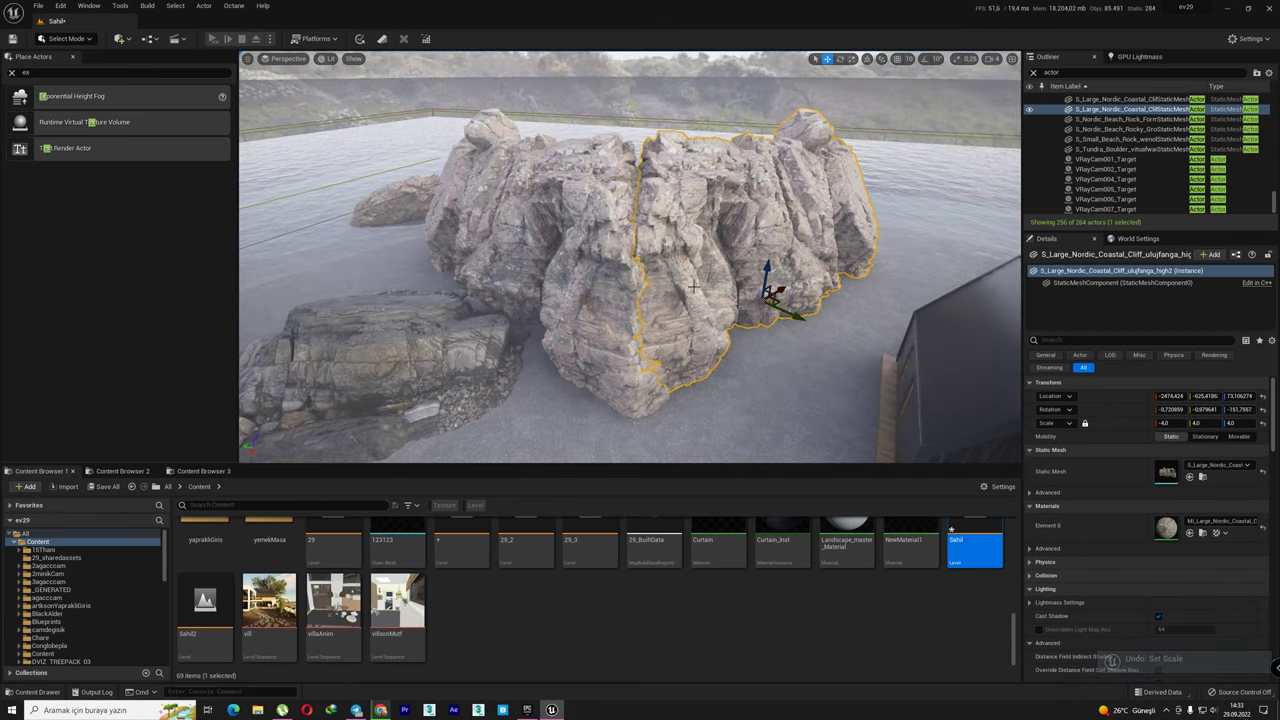
ctrl+click(595, 293)
key(ctrl+d)
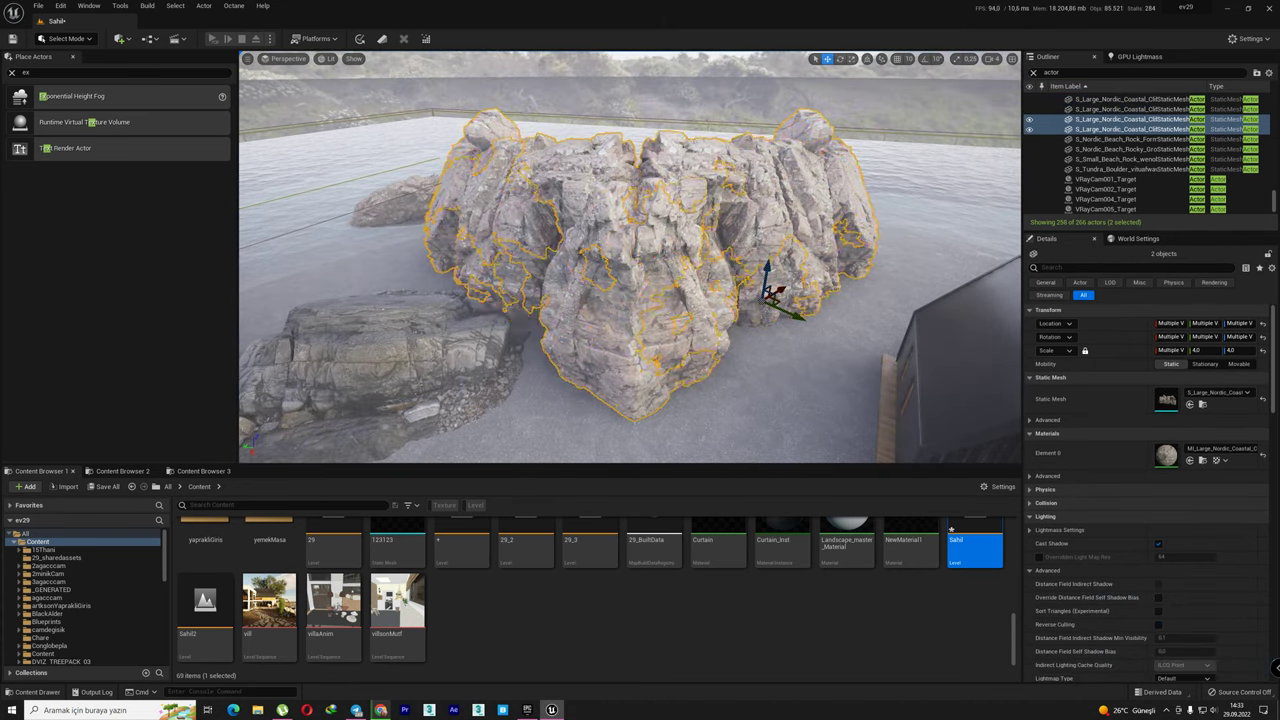
drag(768, 270, 781, 188)
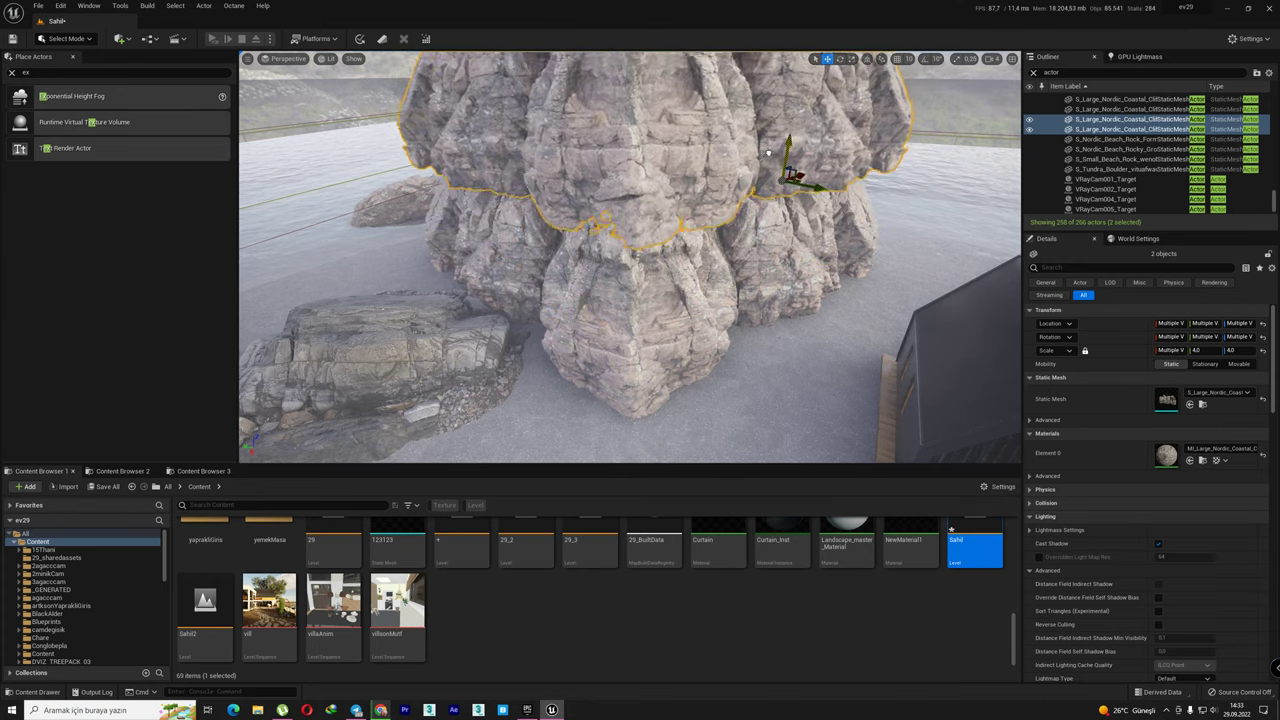
mouse_move(781, 188)
right_down()
mouse_move(770, 160)
mouse_move(785, 165)
mouse_move(740, 175)
right_up()
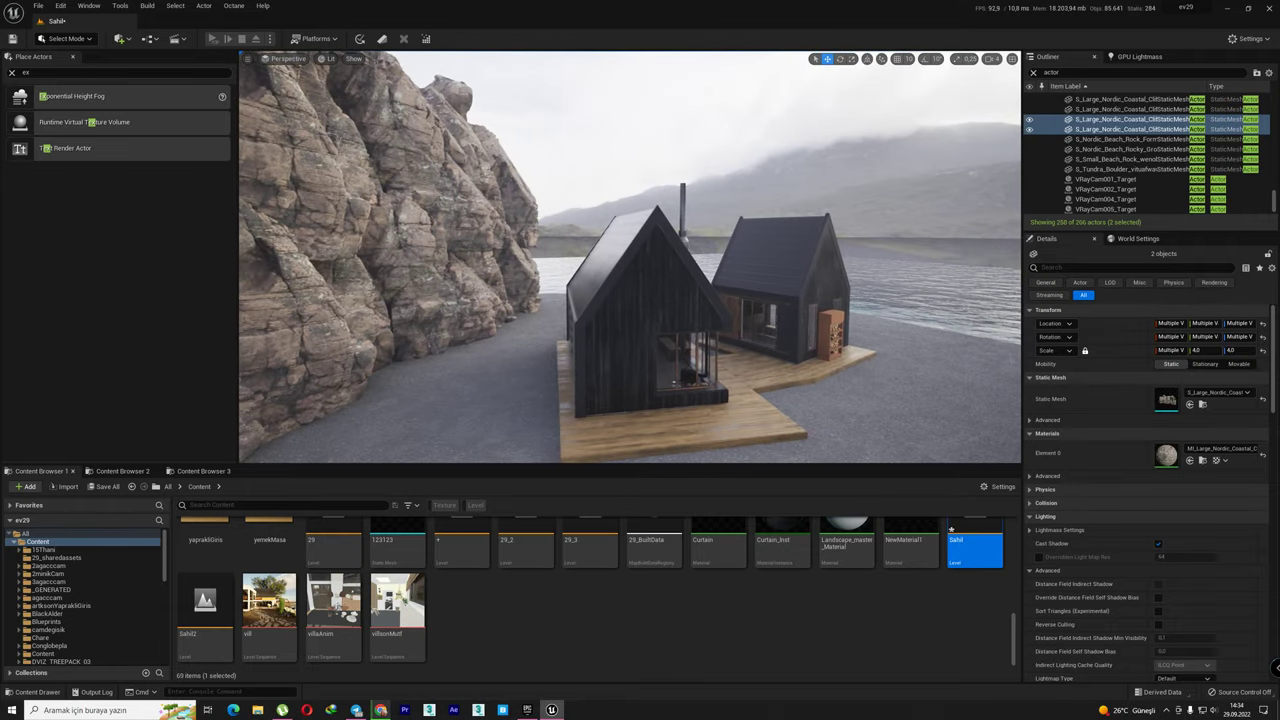
Select the dark beach rock and shift it to the right.
right_drag(626, 455, 577, 359)
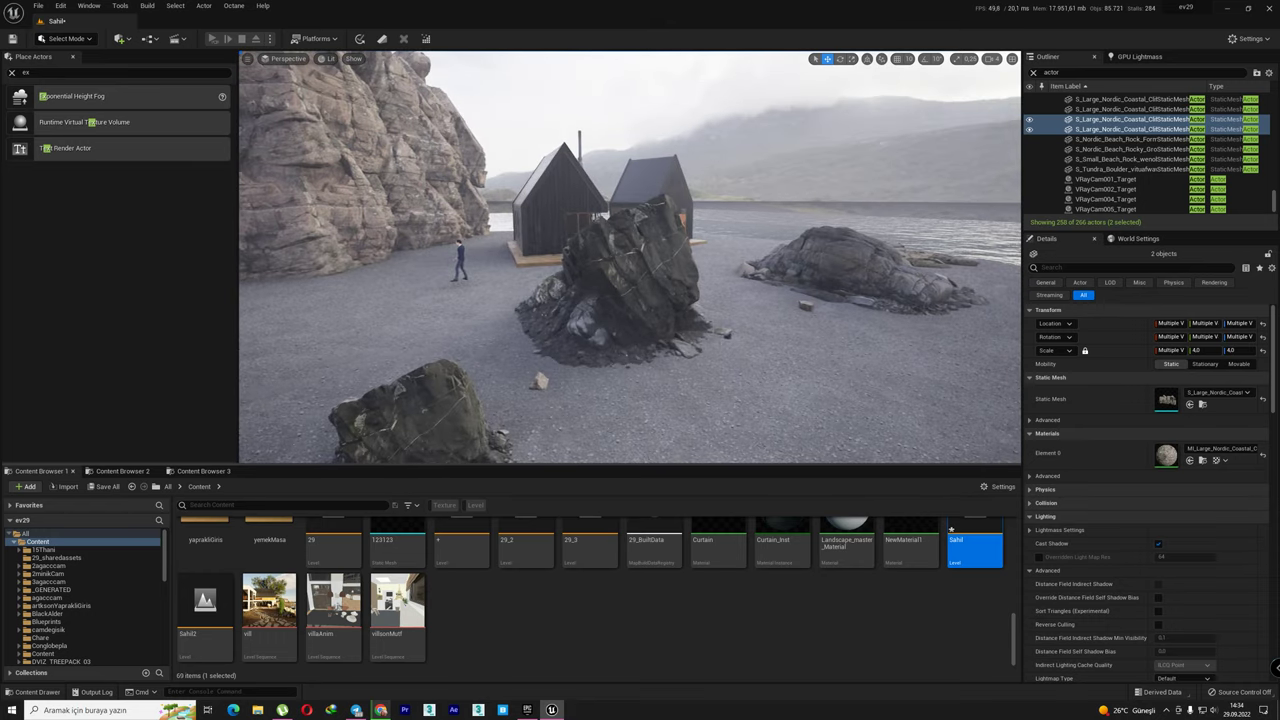
click(577, 359)
mouse_move(605, 327)
mouse_down()
mouse_move(707, 325)
mouse_move(677, 331)
mouse_up()
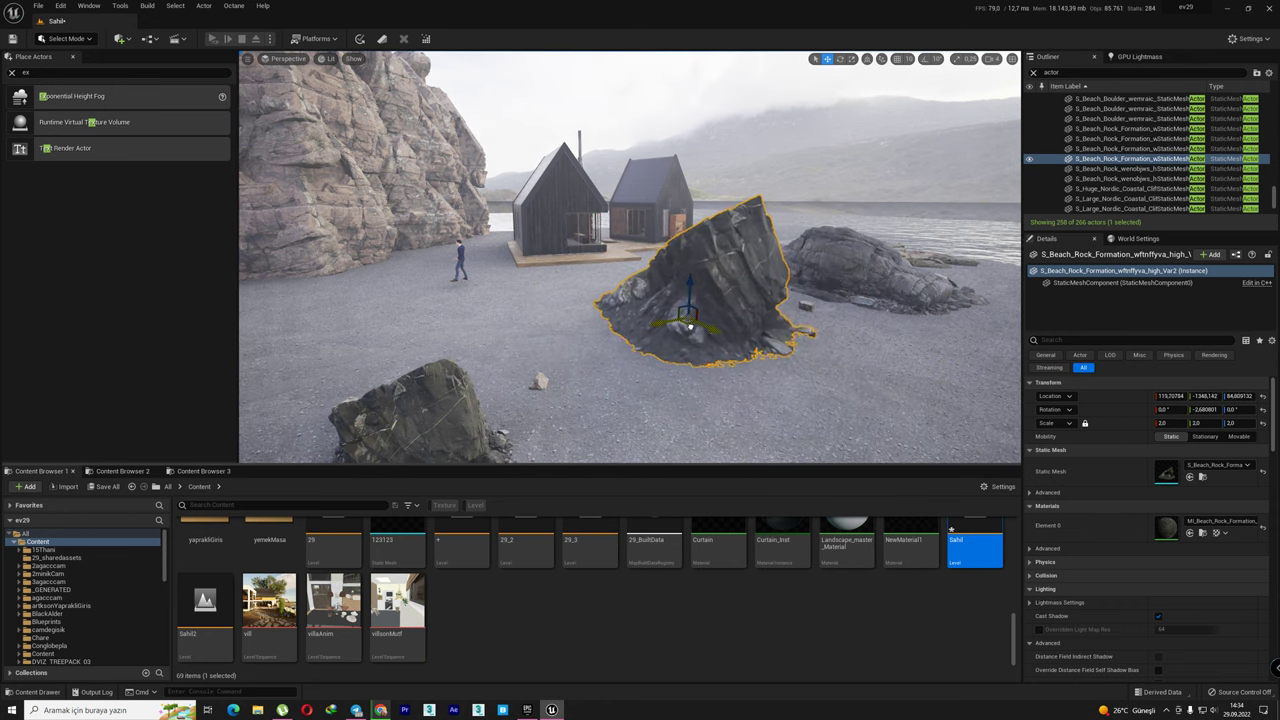
Enable Albedo Controls in the rock's material and lighten its albedo to a grey tone.
double_click(1167, 524)
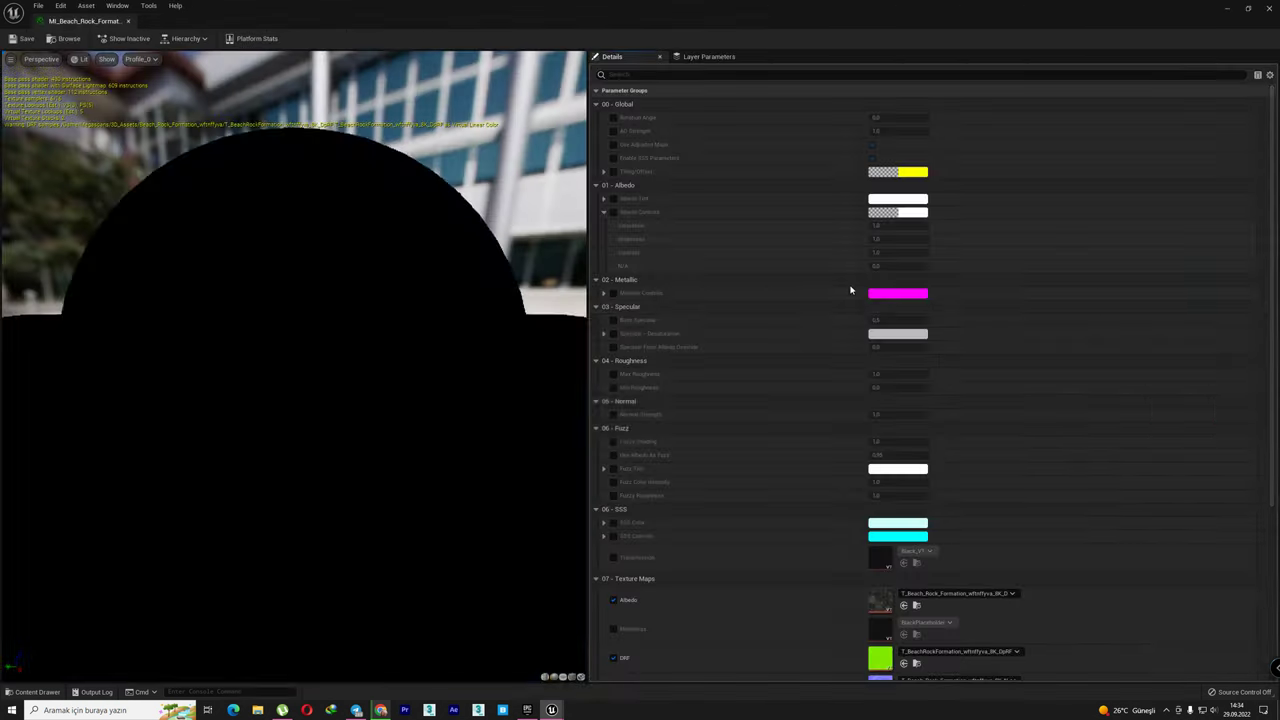
scroll(440, 405, down, 3)
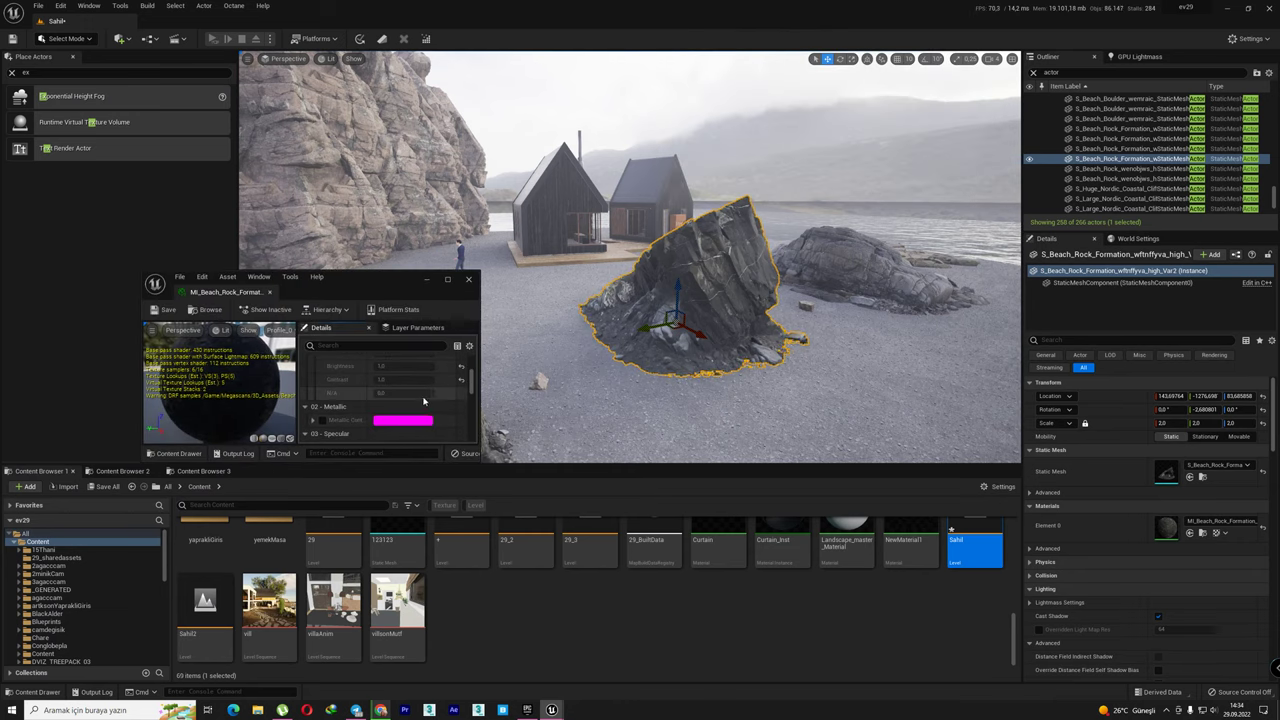
click(322, 388)
click(403, 387)
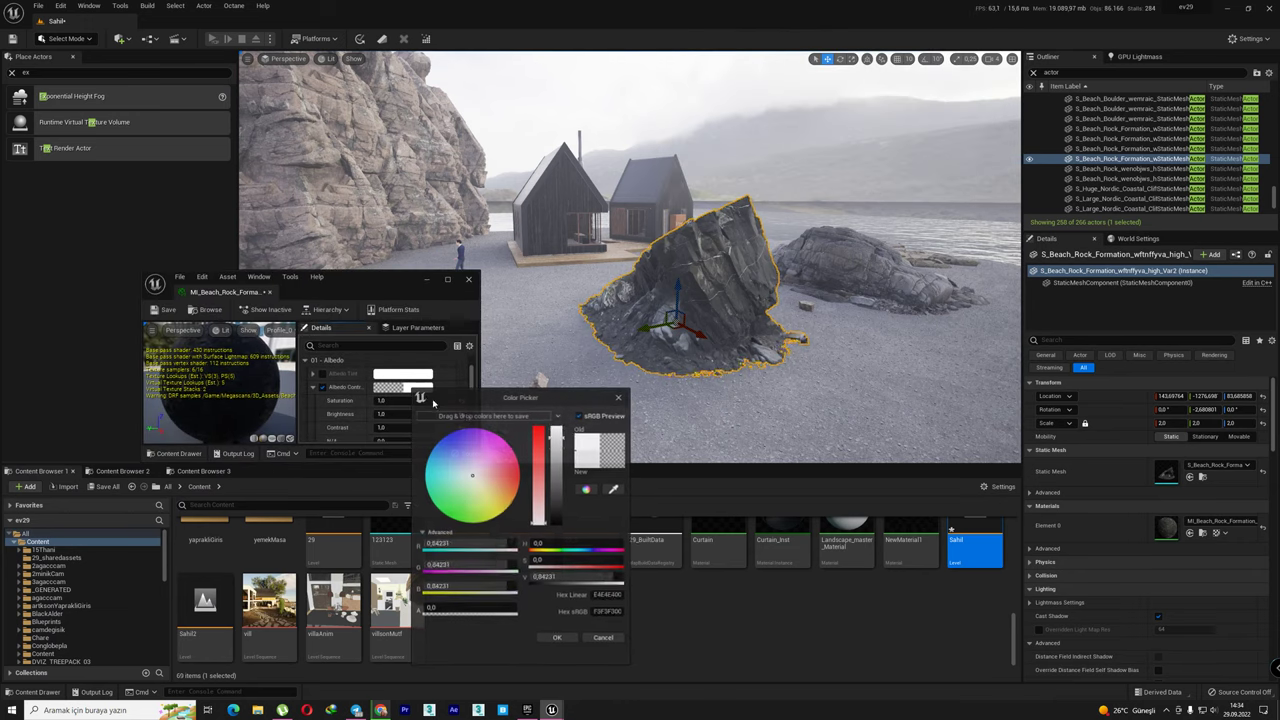
click(640, 485)
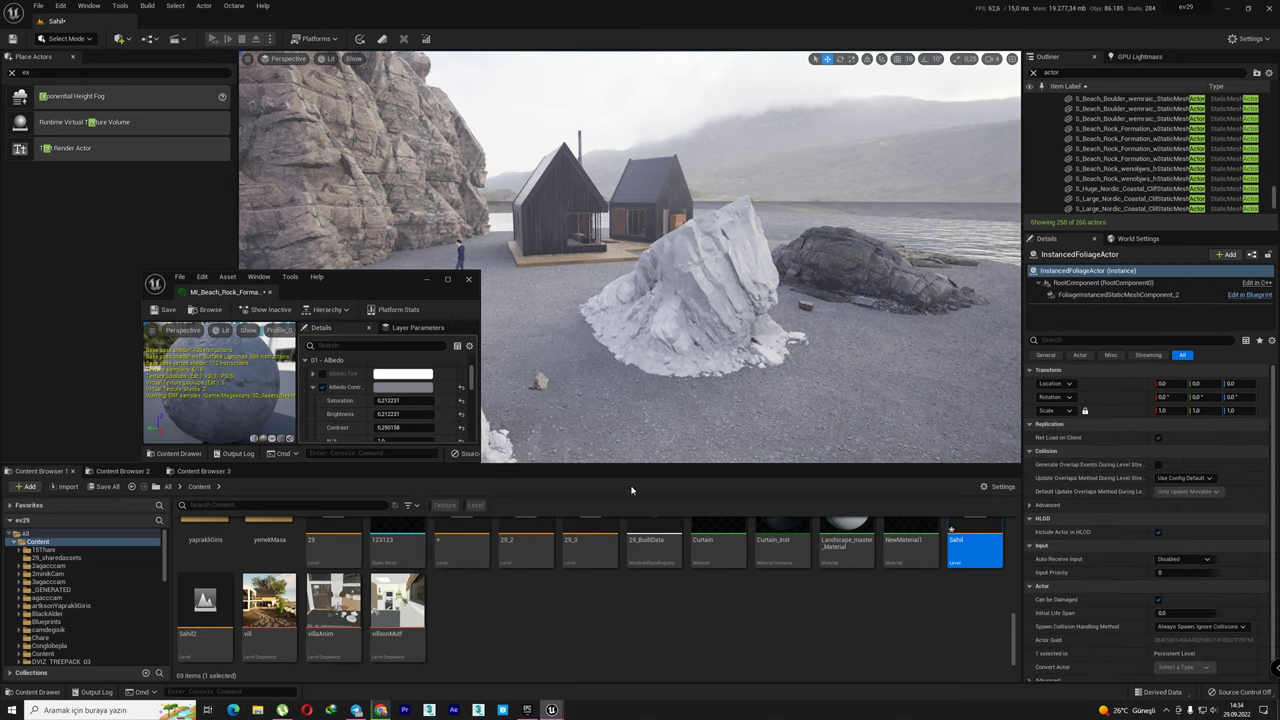
click(409, 390)
mouse_move(560, 462)
mouse_down()
mouse_move(559, 440)
mouse_move(556, 473)
mouse_up()
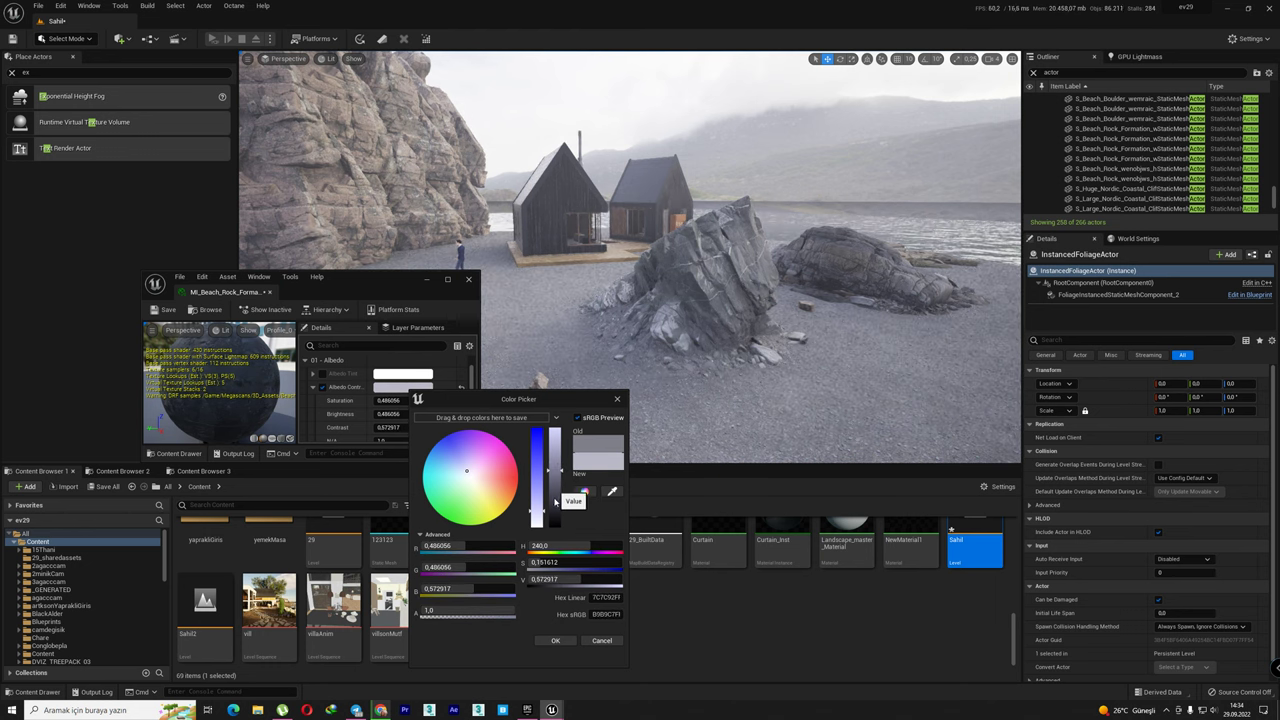
click(548, 640)
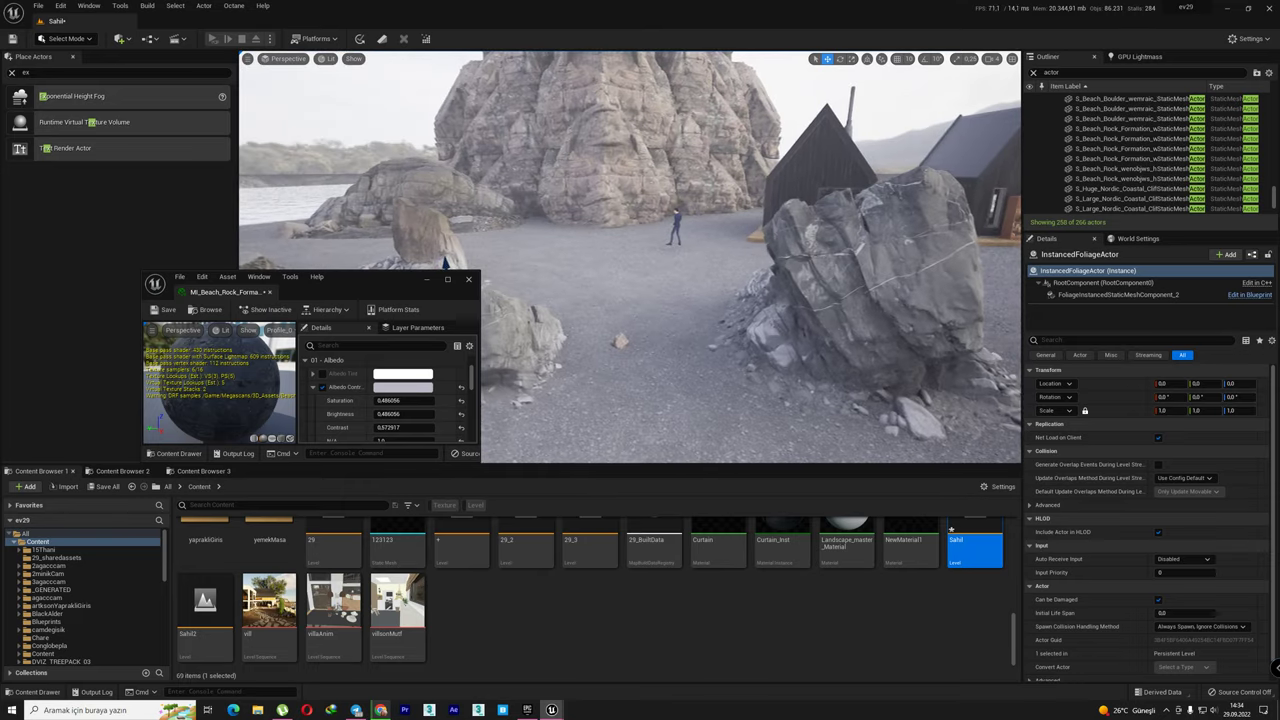
click(468, 281)
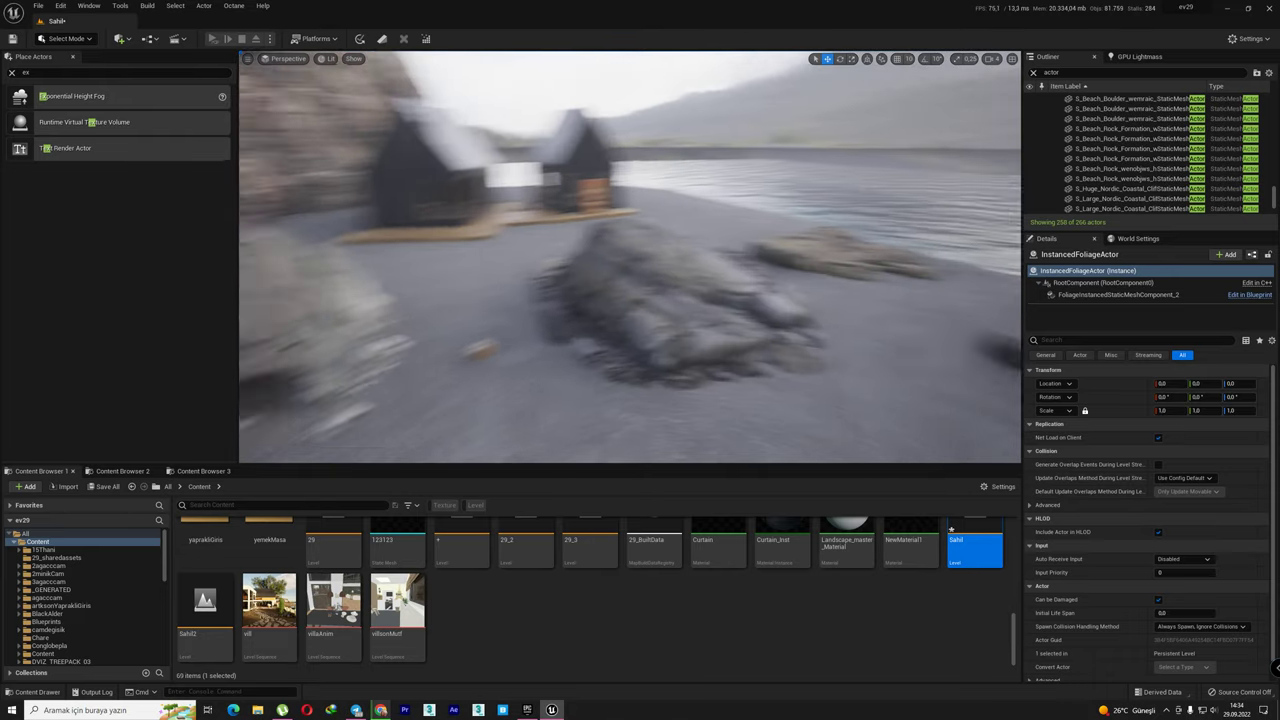
click(663, 300)
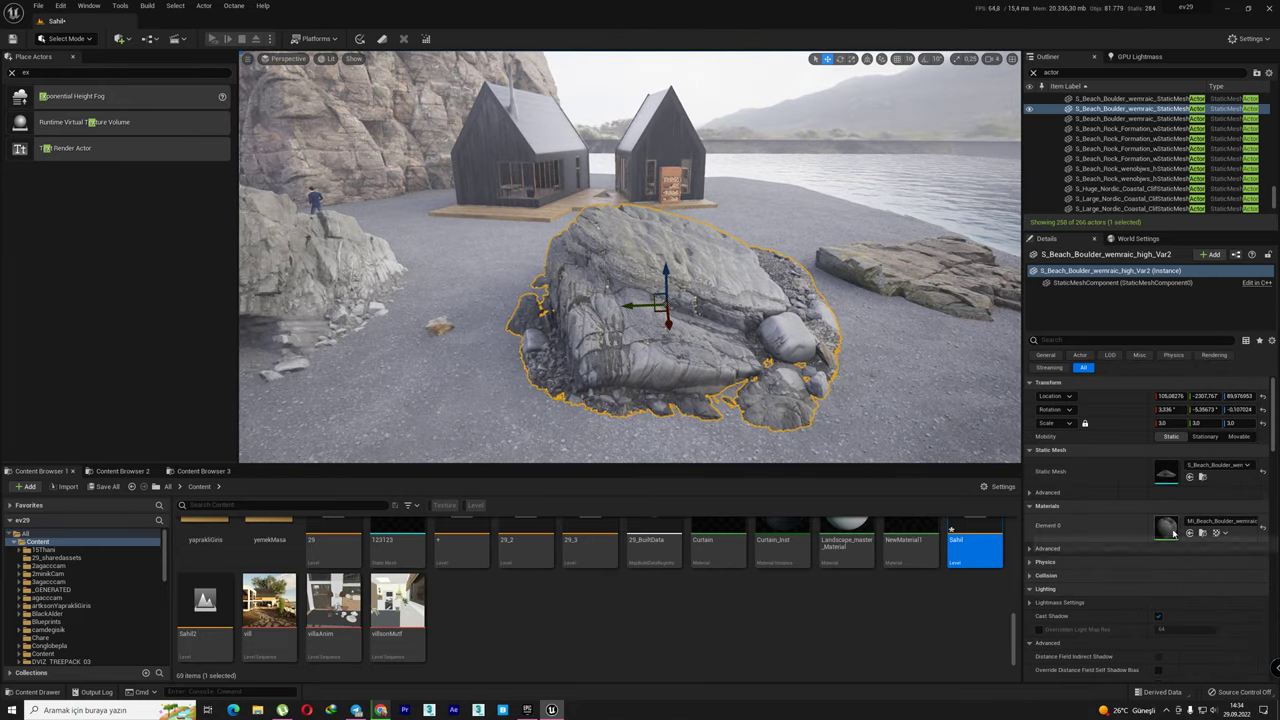
Set the boulder material's Albedo Tint to a light grey with value about 0.68.
double_click(1166, 527)
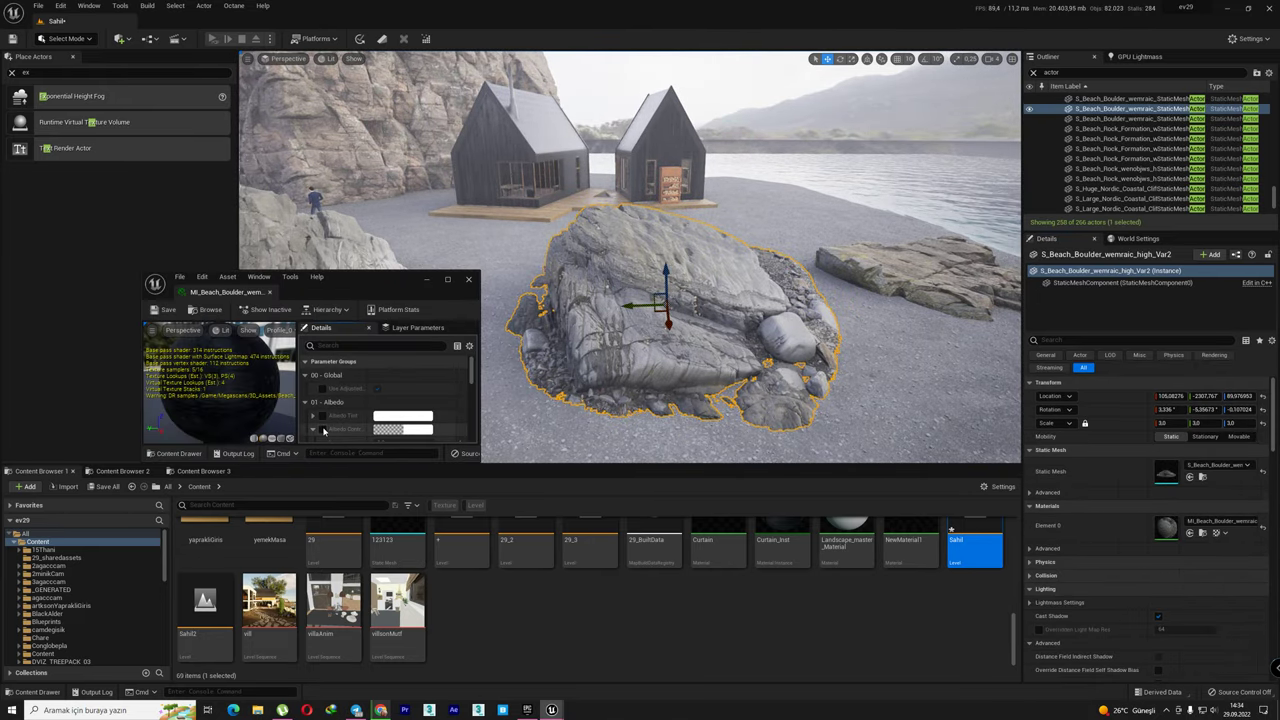
click(402, 430)
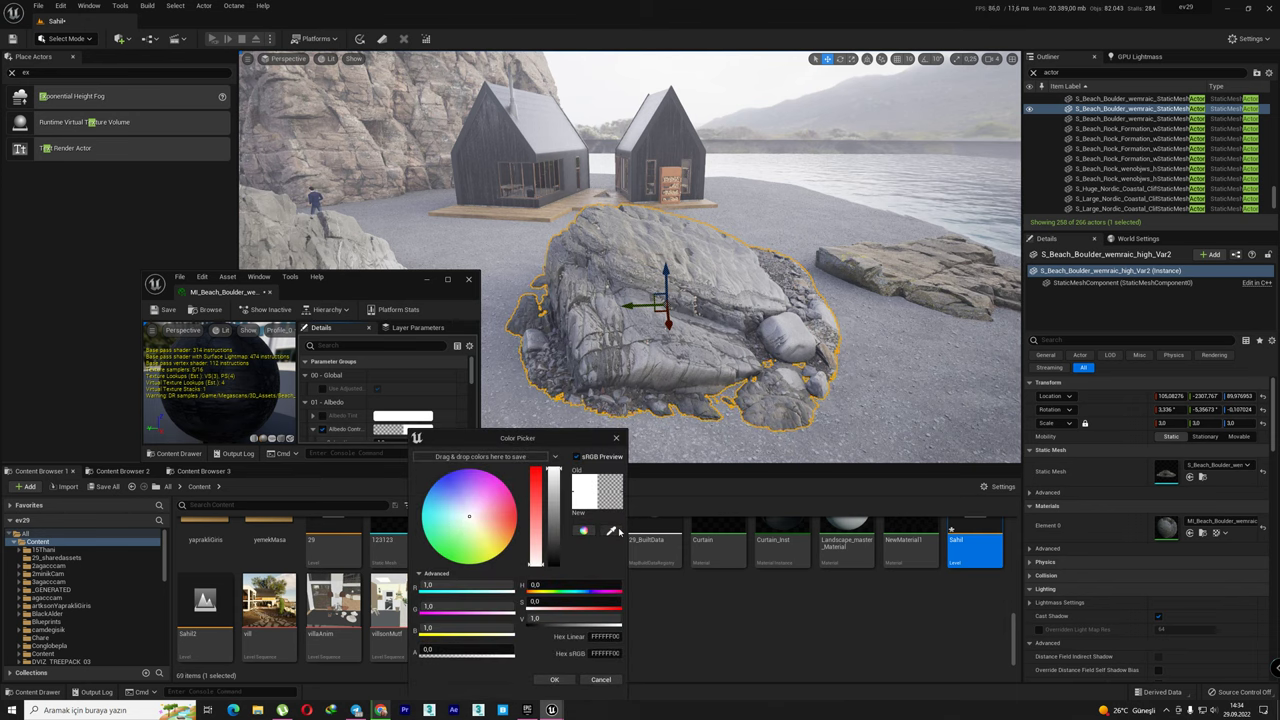
click(611, 530)
click(560, 440)
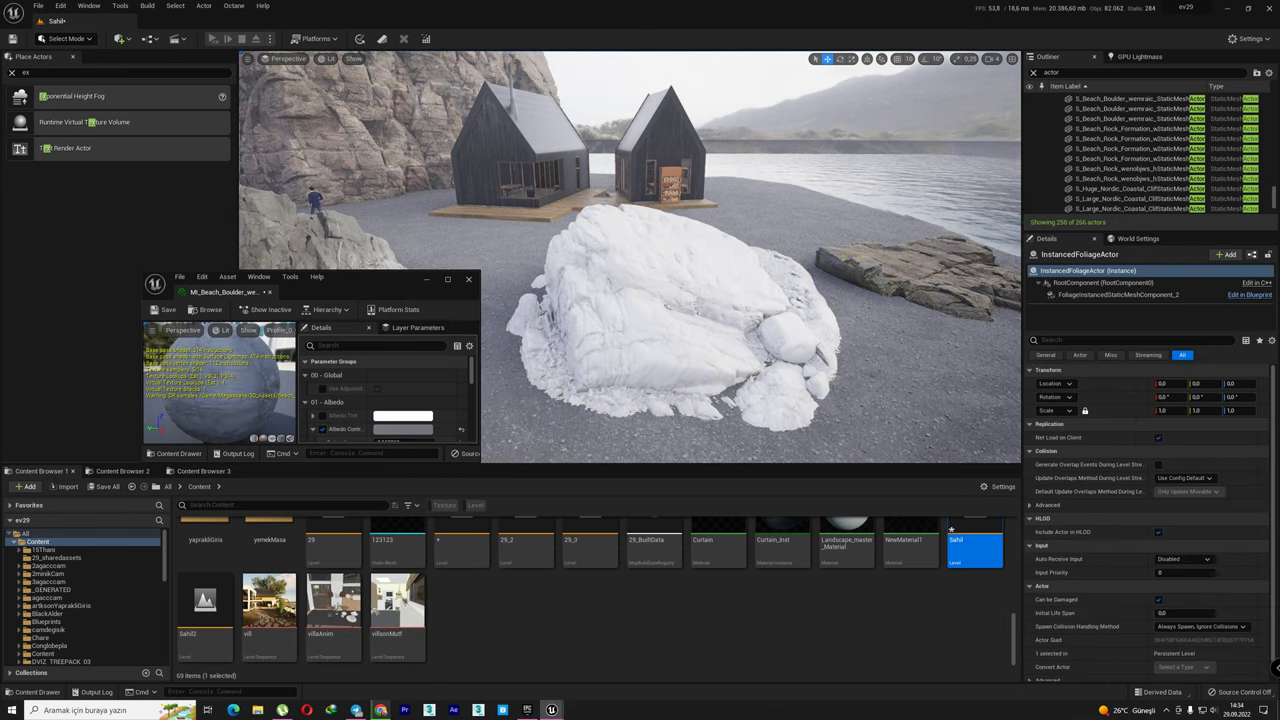
click(384, 418)
click(530, 503)
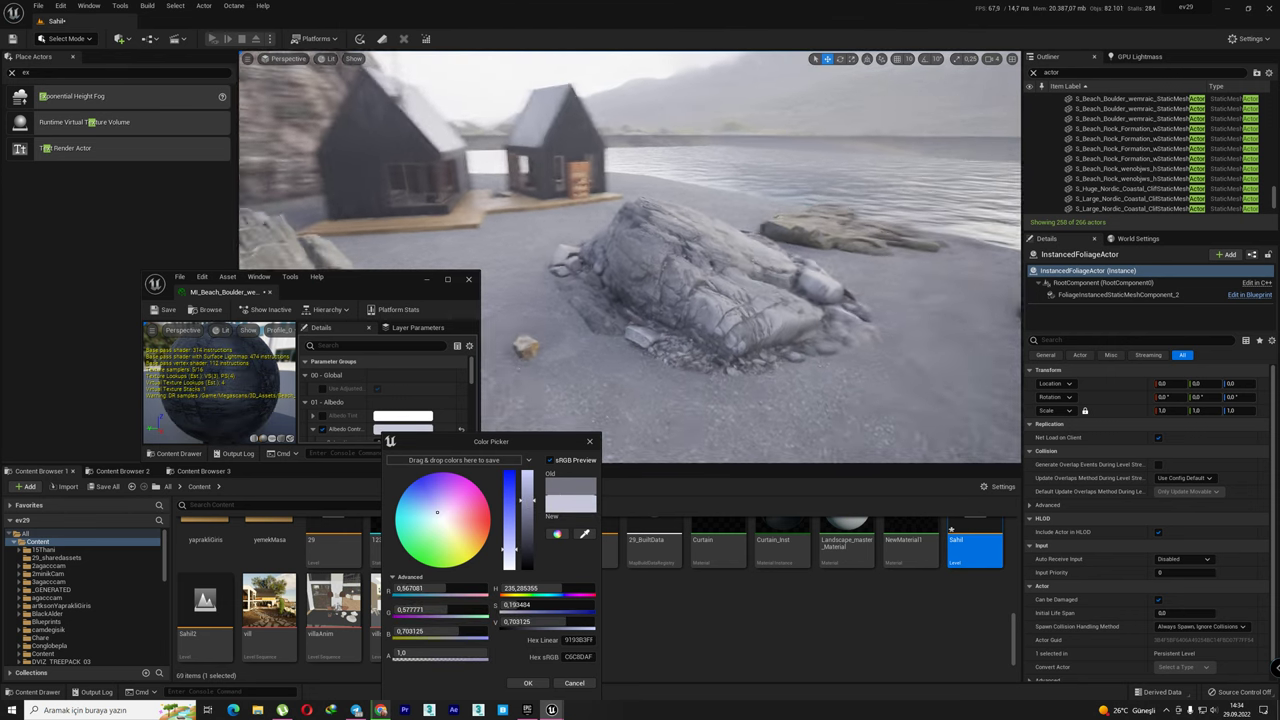
drag(533, 504, 533, 507)
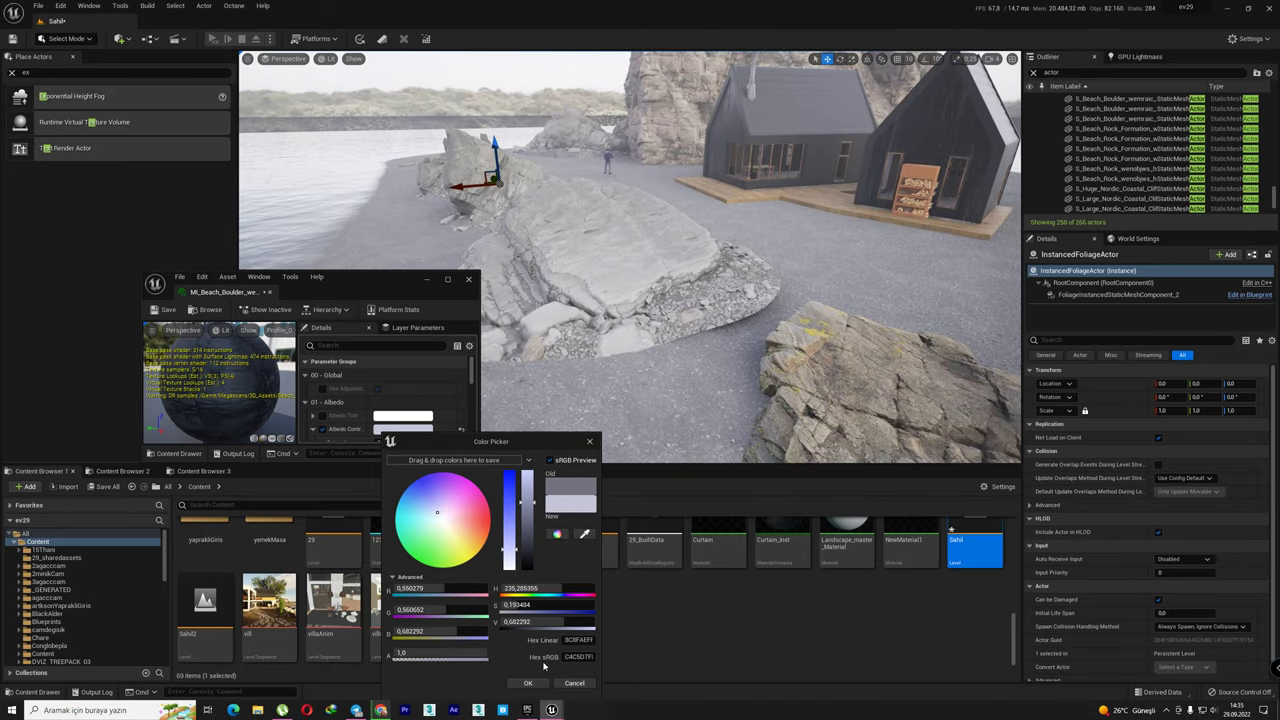
click(531, 683)
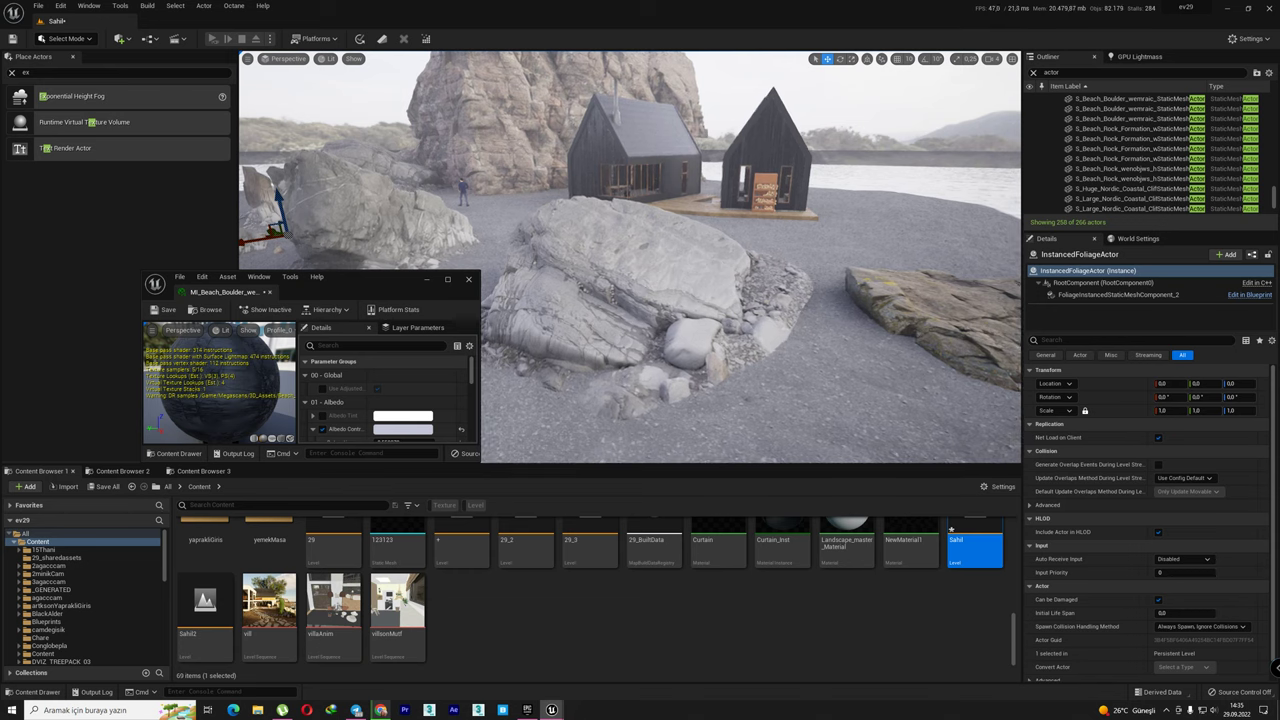
Rotate the boulder slightly and sink it lower into the sand.
key(e)
drag(604, 272, 595, 330)
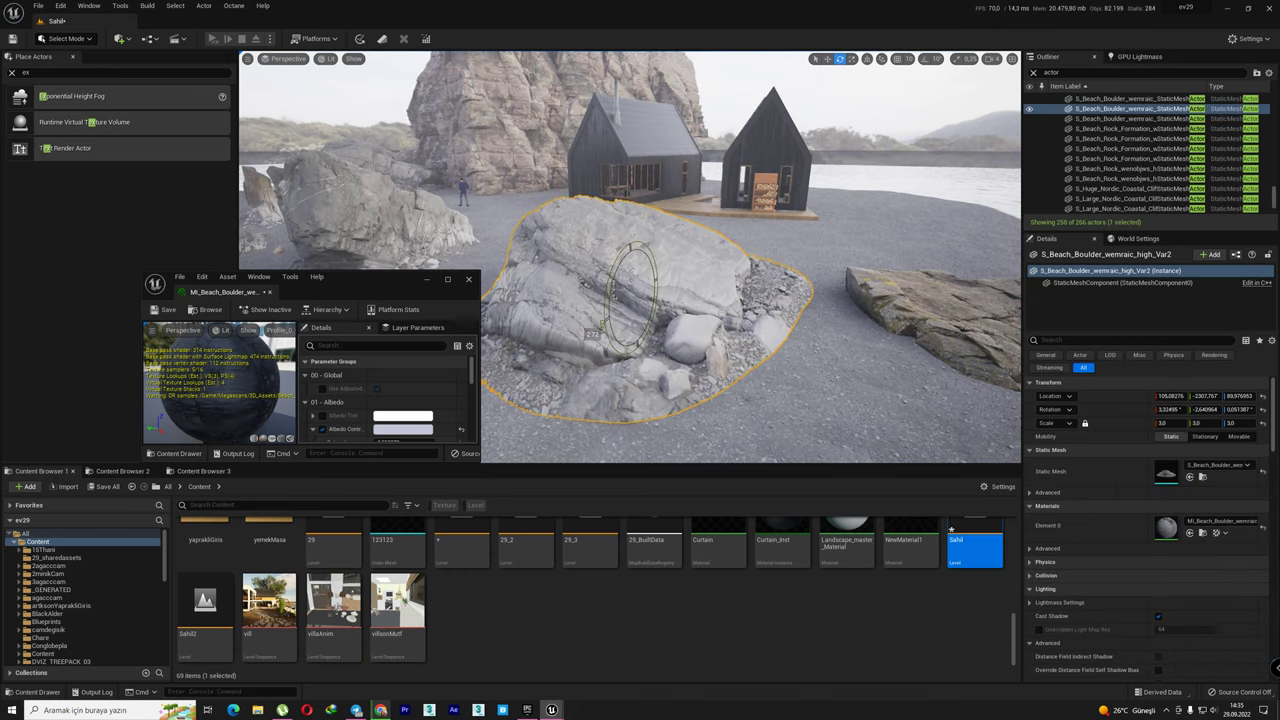
drag(629, 263, 630, 270)
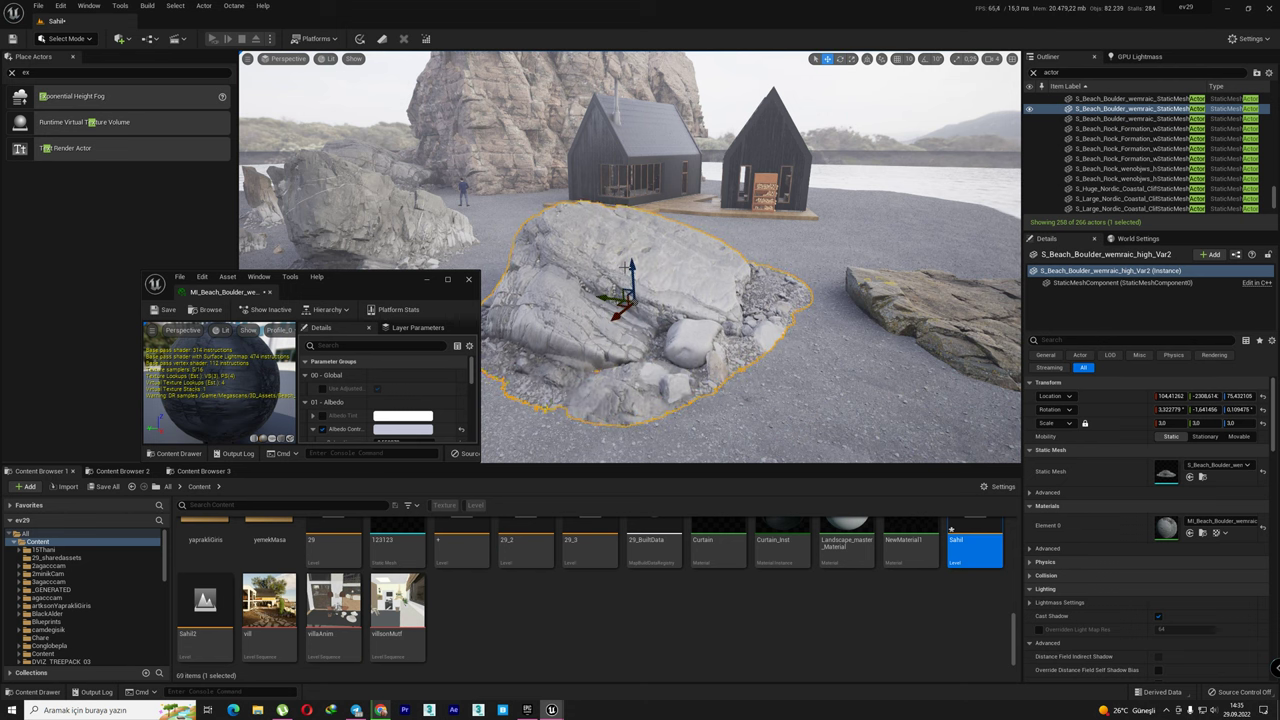
drag(631, 266, 616, 292)
mouse_move(616, 292)
right_down()
mouse_move(616, 340)
mouse_move(625, 290)
right_up()
key(w)
drag(623, 268, 623, 278)
mouse_move(623, 278)
right_down()
mouse_move(600, 300)
mouse_move(600, 280)
mouse_move(660, 285)
mouse_move(650, 290)
right_up()
key(g)
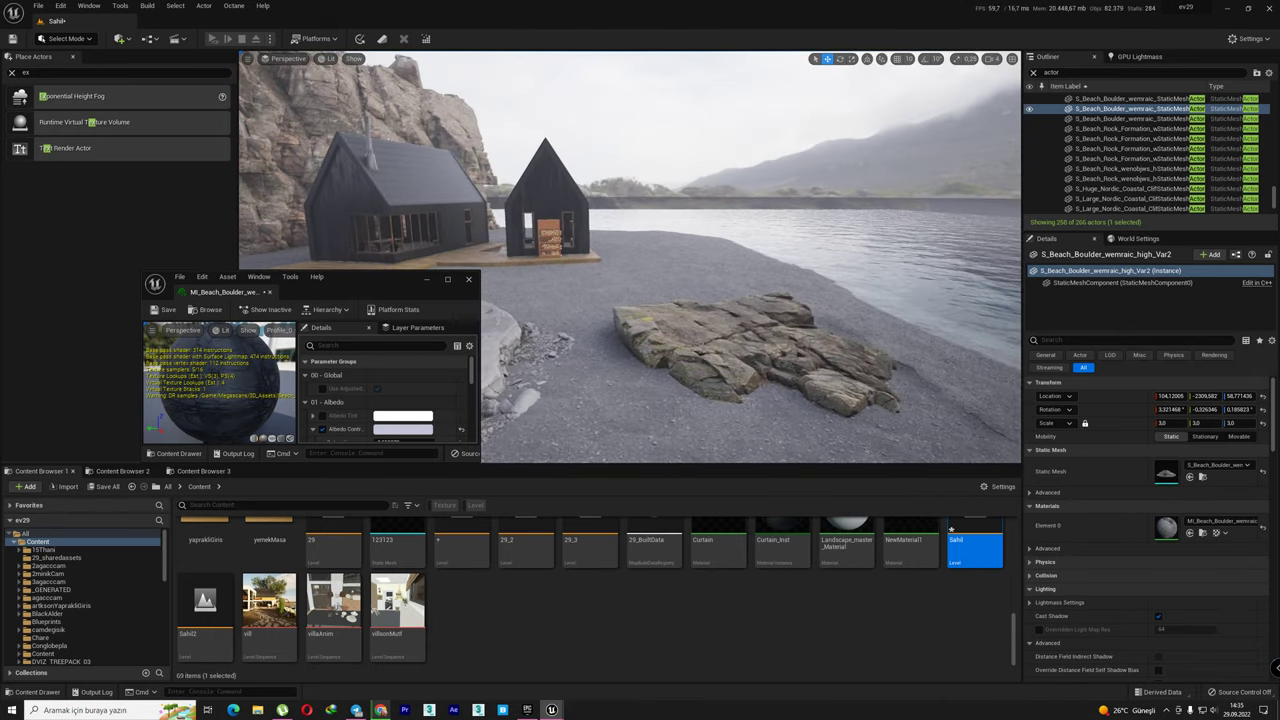
Close the boulder's material editor and filter the Outliner by 'ex'.
click(472, 278)
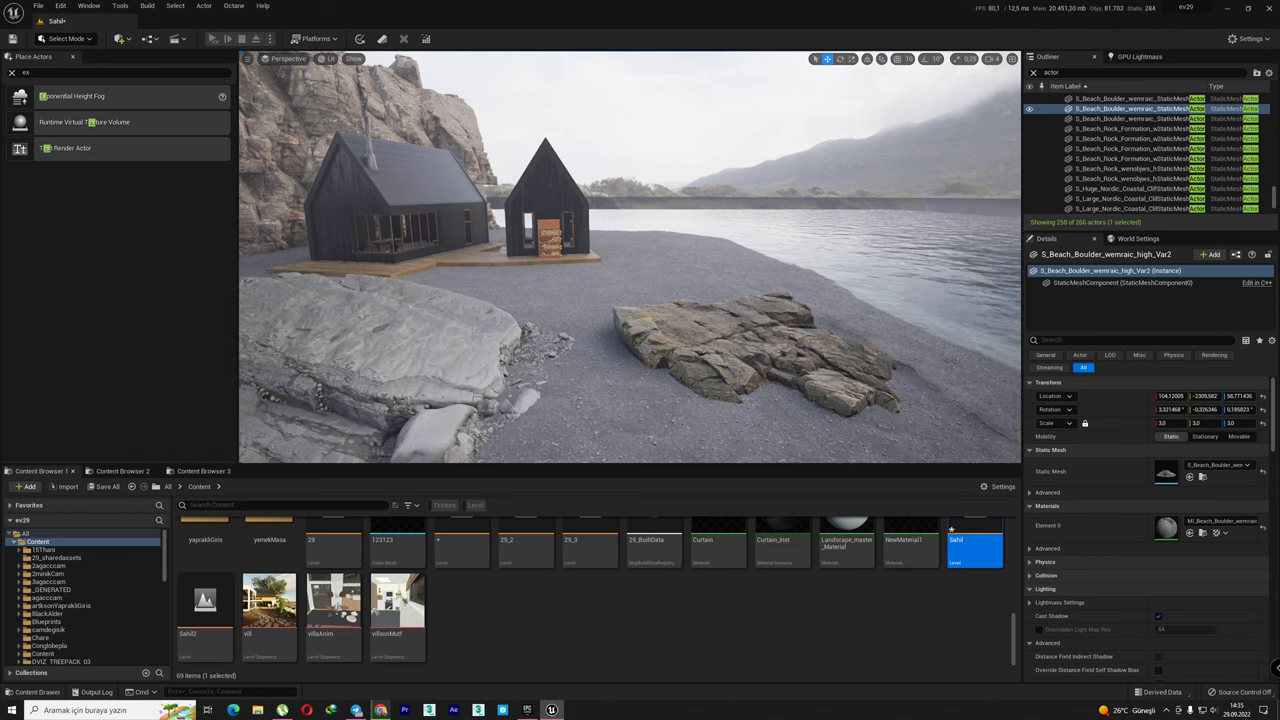
click(1050, 72)
text(ex)
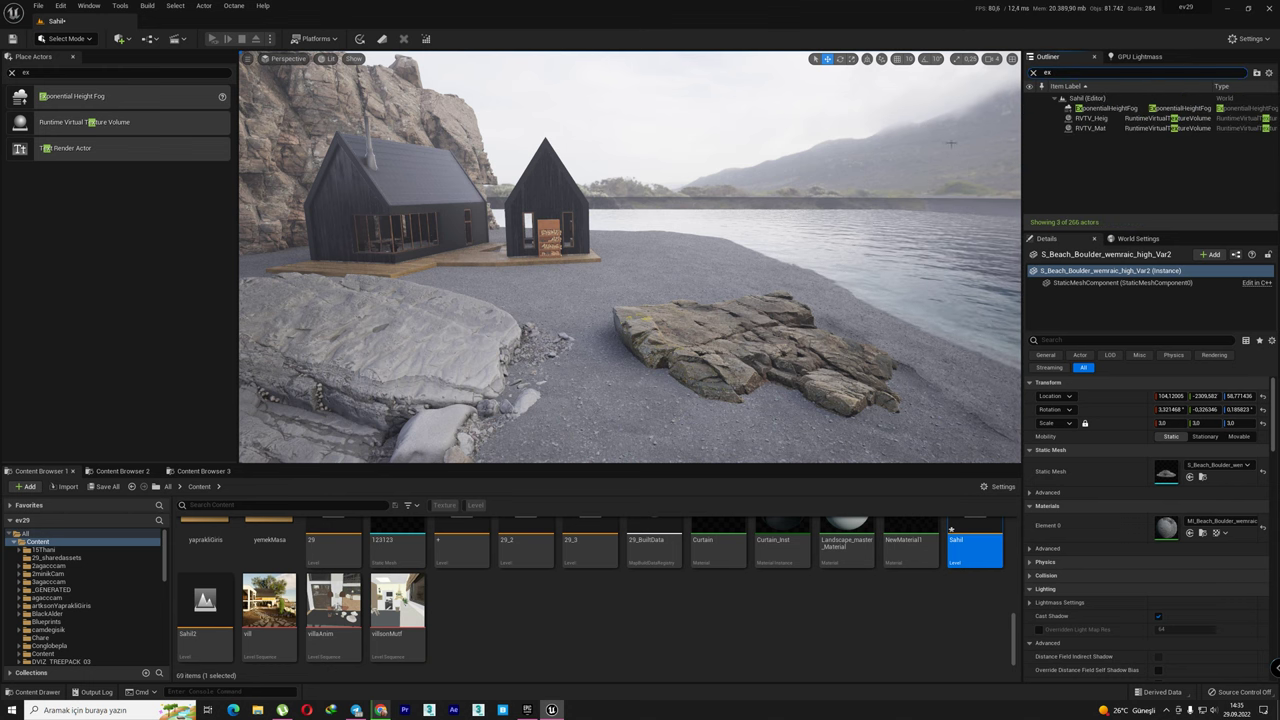
Select ExponentialHeightFog, set Fog Density to 0.04 and keep Scattering Distribution at 0.2.
mouse_move(976, 126)
right_down()
mouse_move(760, 150)
mouse_move(800, 150)
right_up()
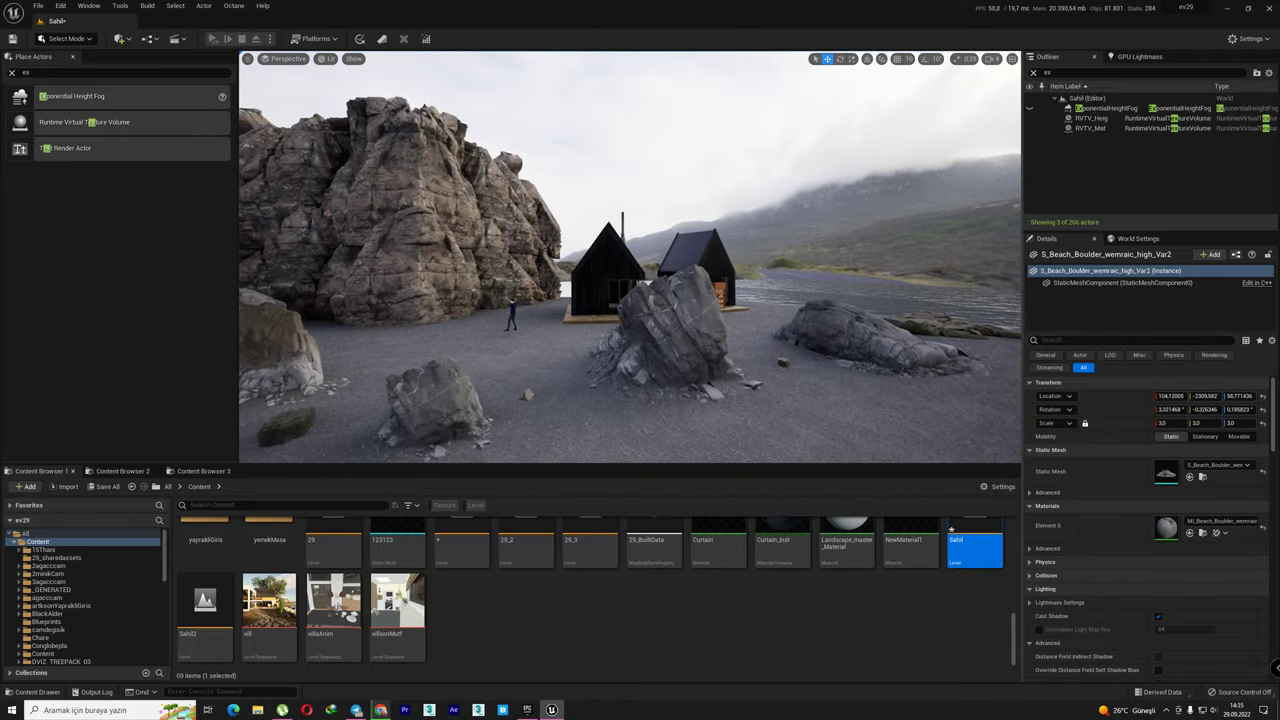
click(1090, 108)
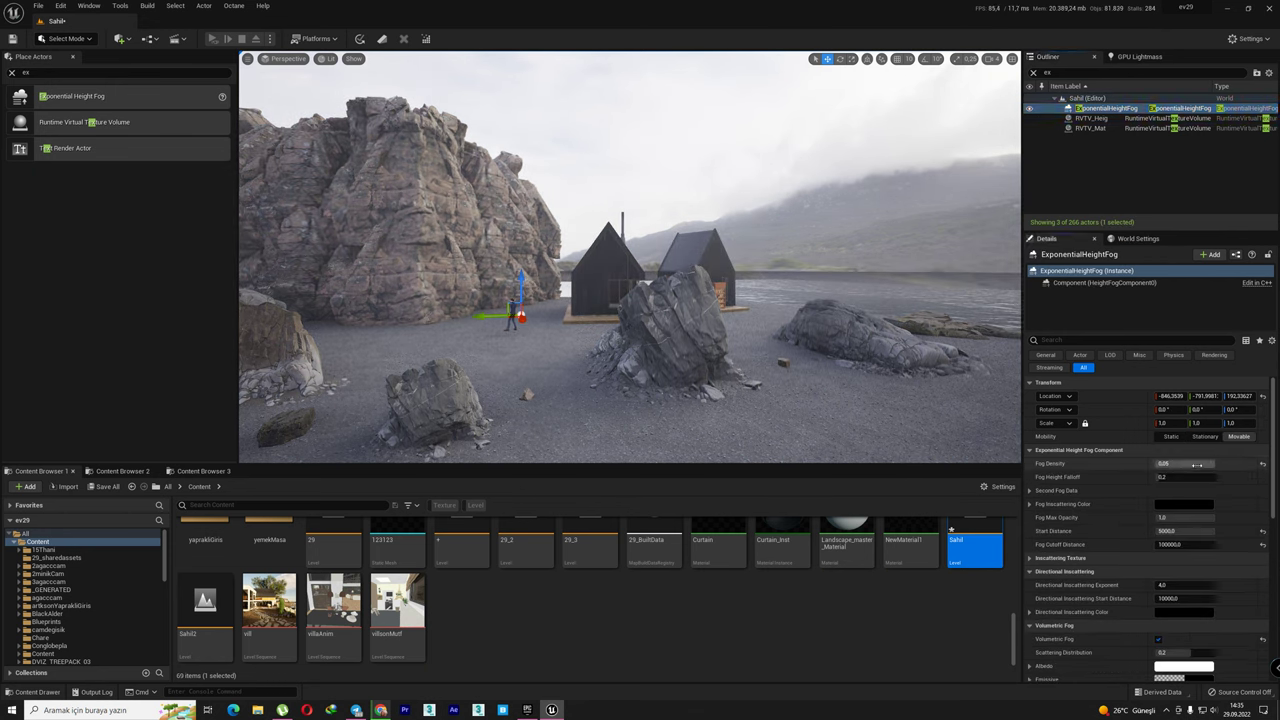
click(1261, 465)
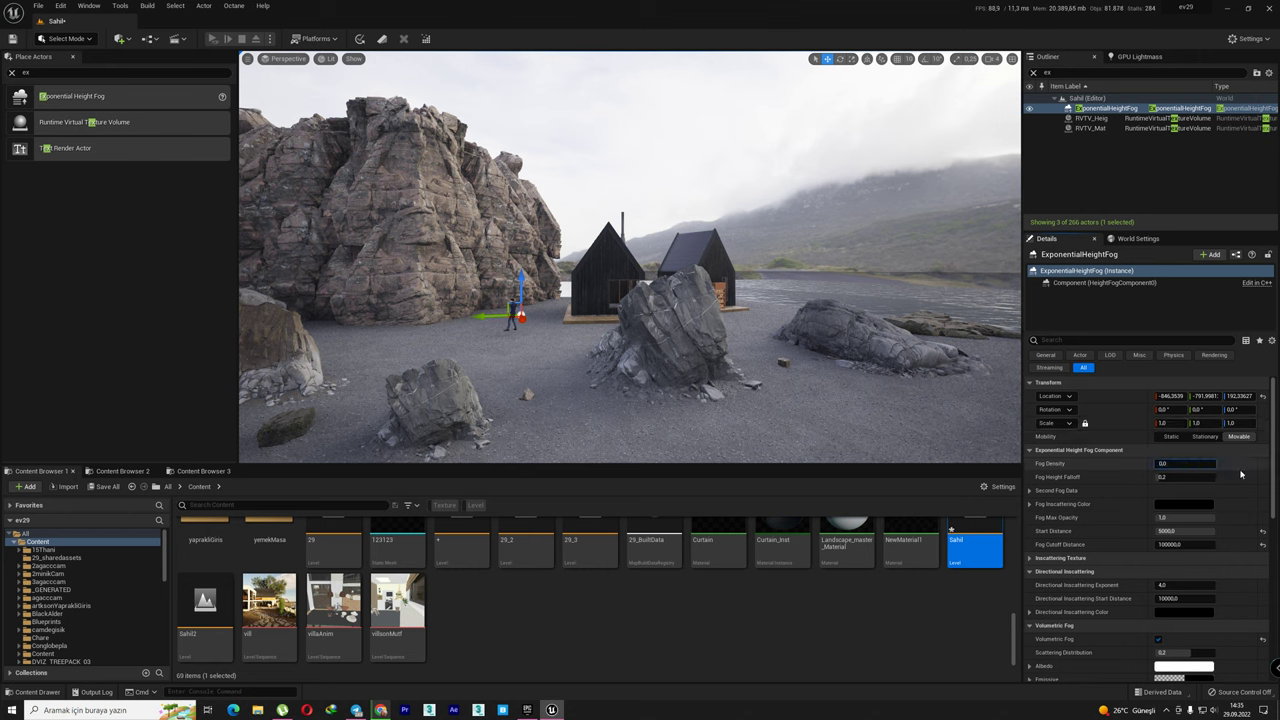
text(4)
key(Return)
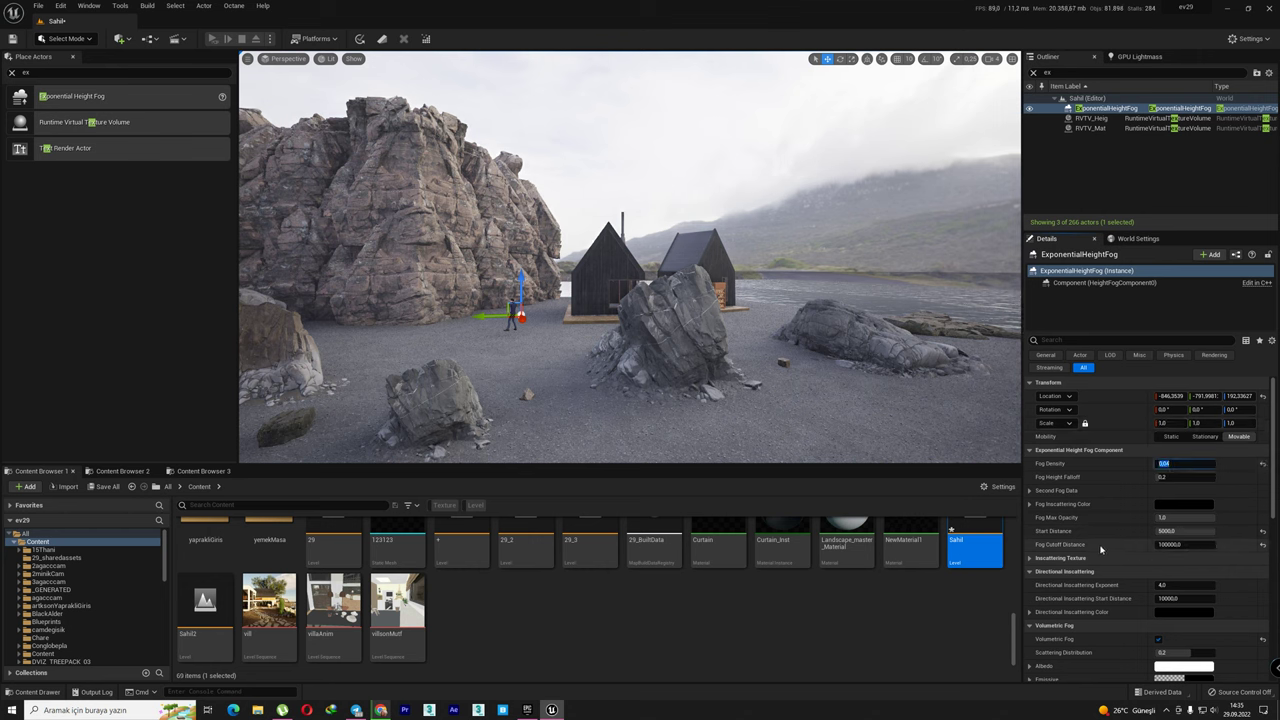
scroll(1188, 588, down, 2)
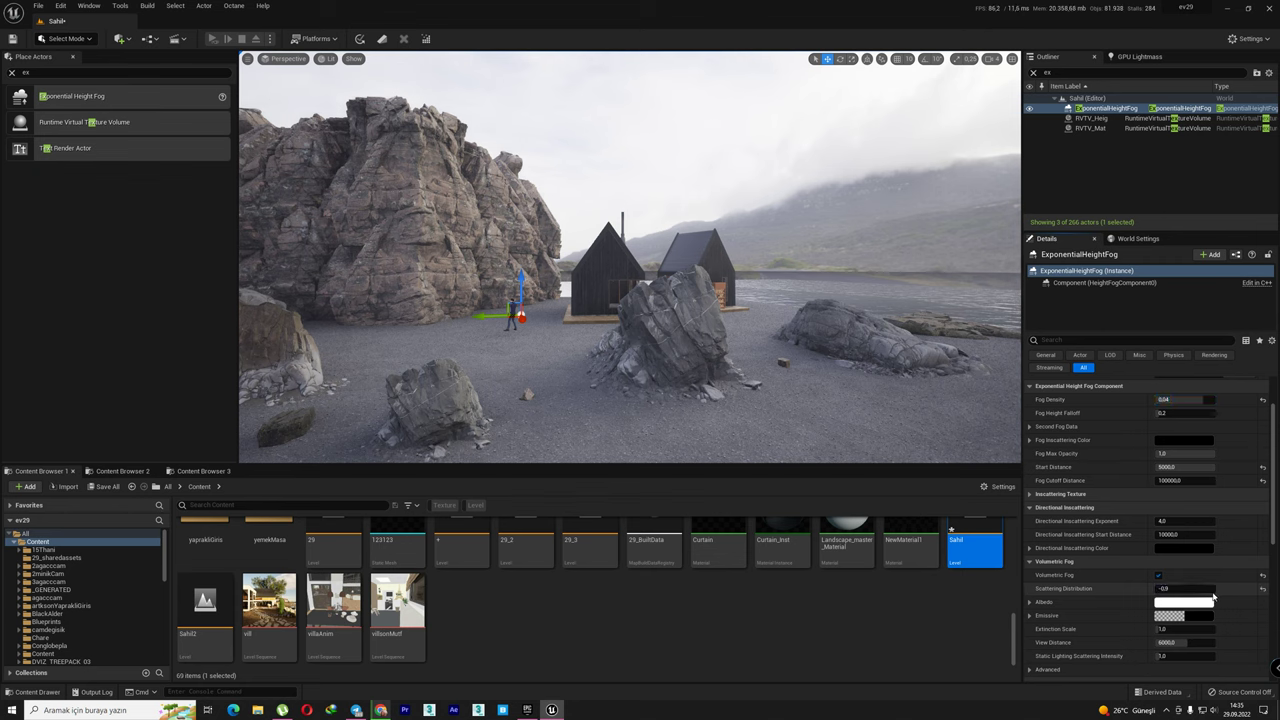
drag(1212, 591, 1180, 591)
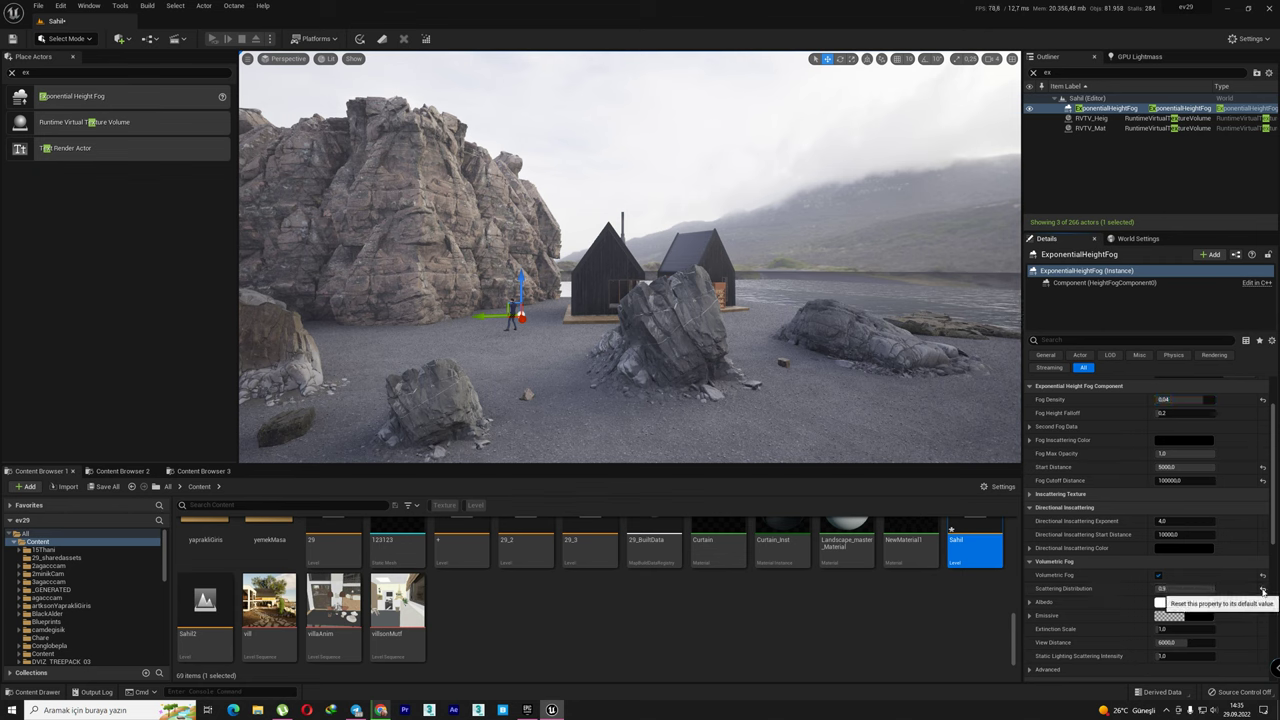
scroll(1111, 521, up, 2)
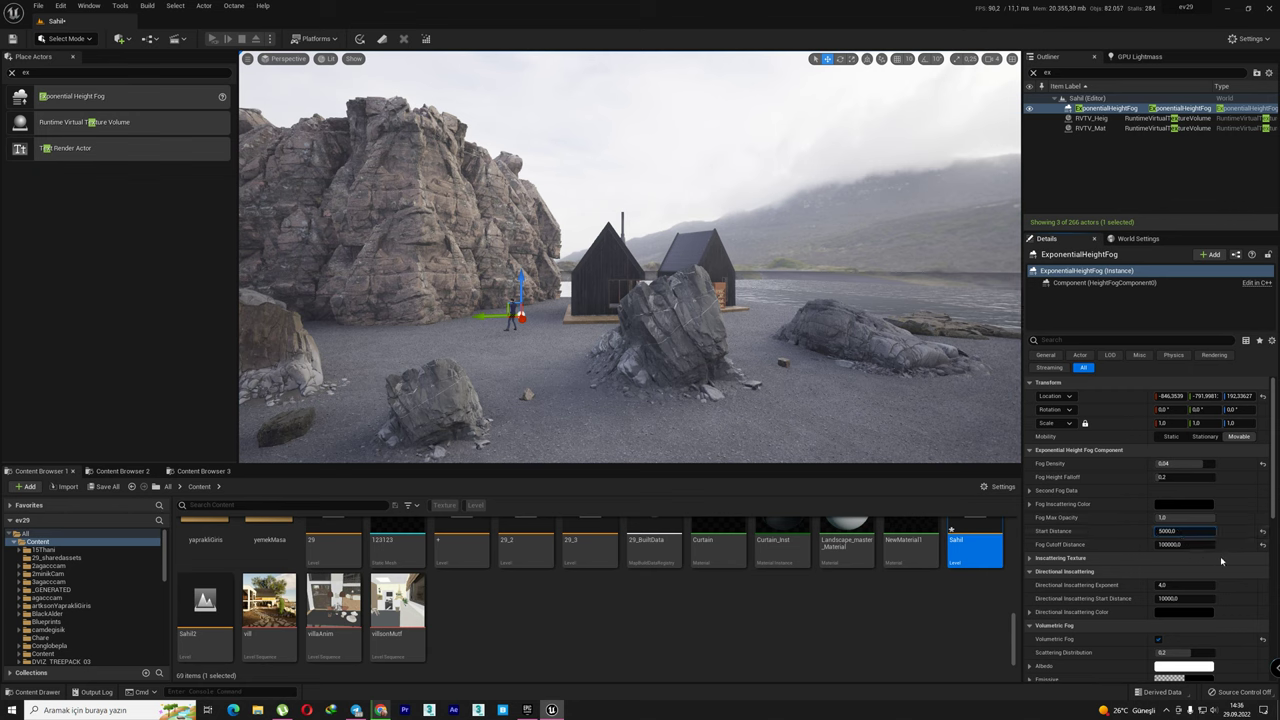
Try a fog start distance of 35000 and cutoff distances of 714160 and 1000000, then reset the cutoff.
text(3)
key(Return)
key(Tab)
text(714160)
key(Return)
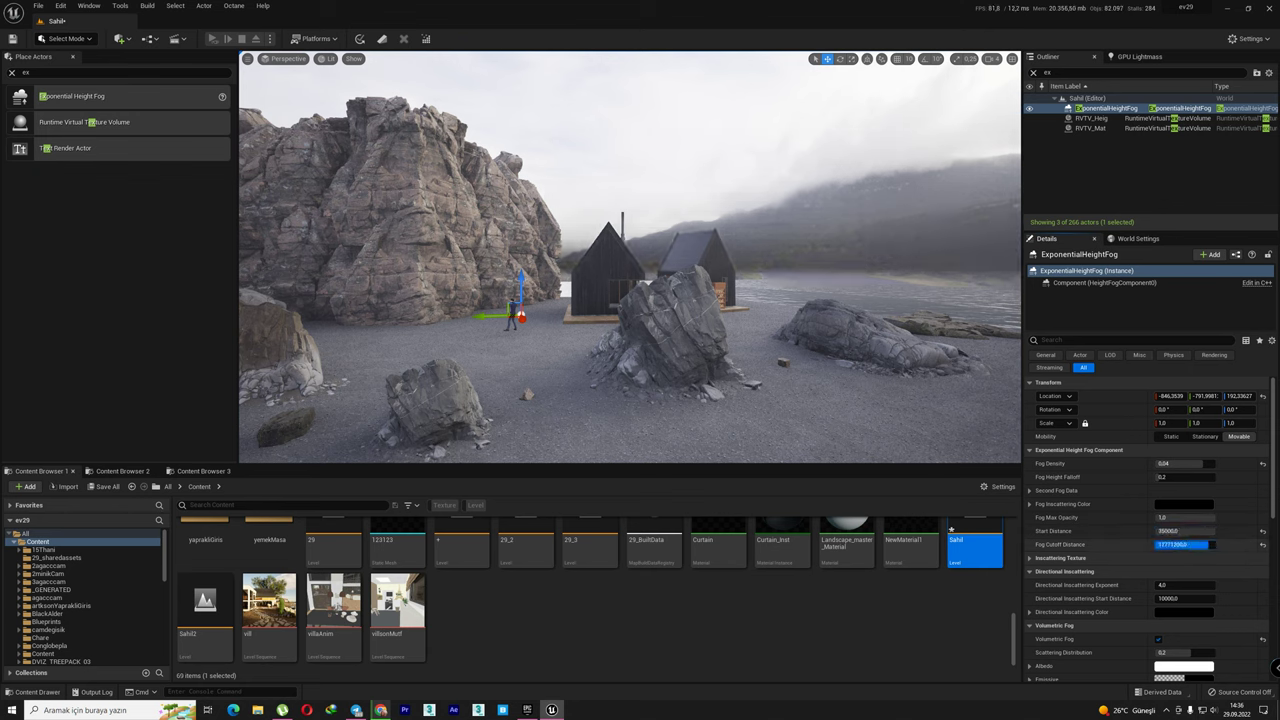
text(1000000)
key(Return)
drag(1185, 544, 1200, 544)
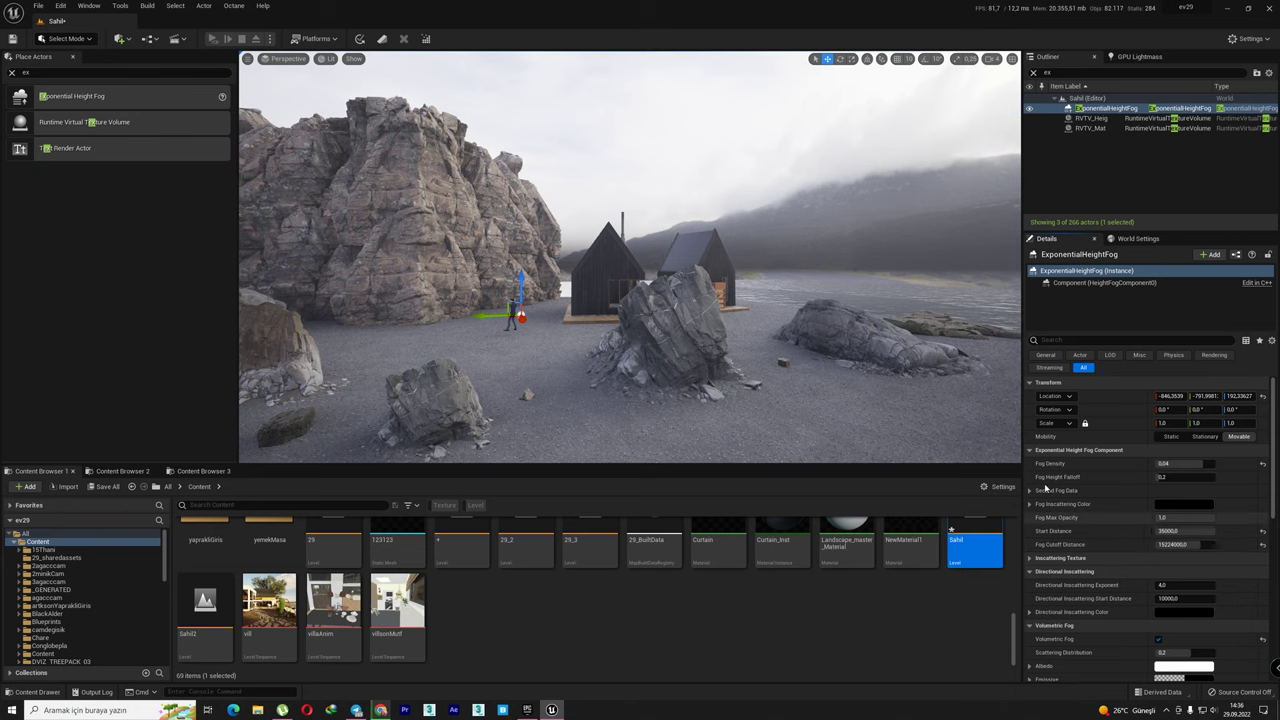
right_drag(630, 300, 560, 300)
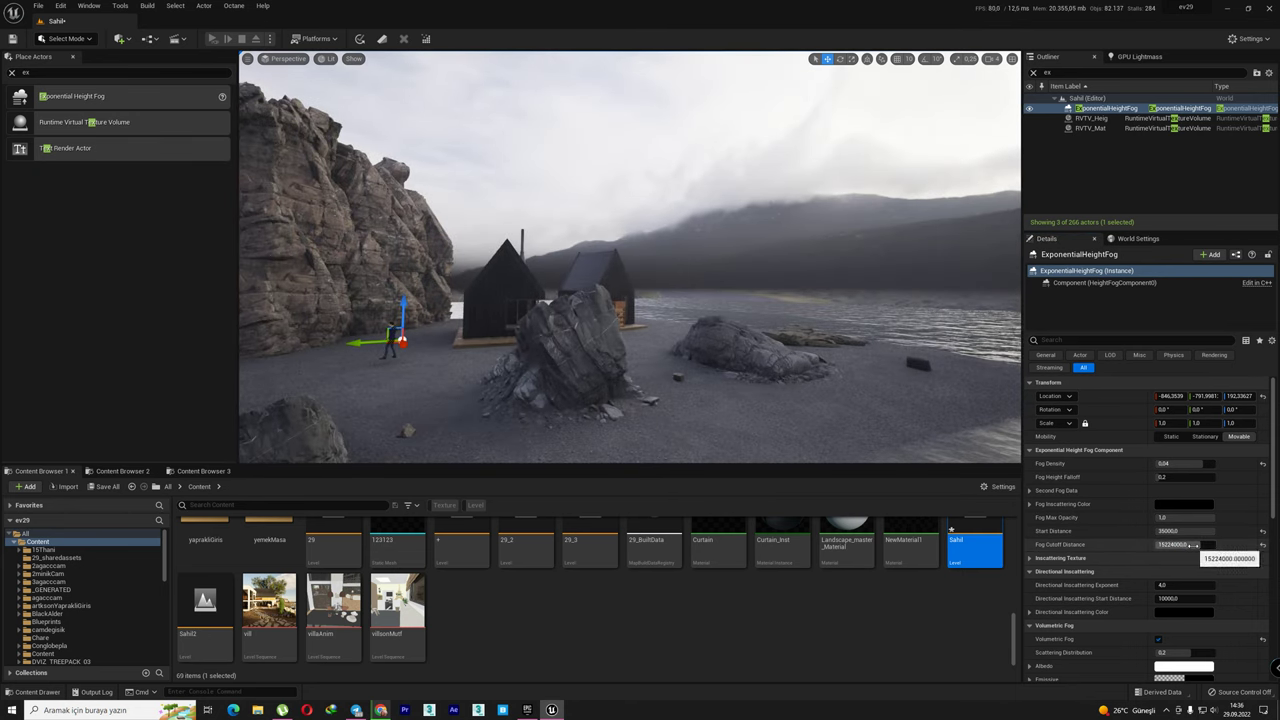
key(ctrl+z)
right_drag(685, 398, 760, 398)
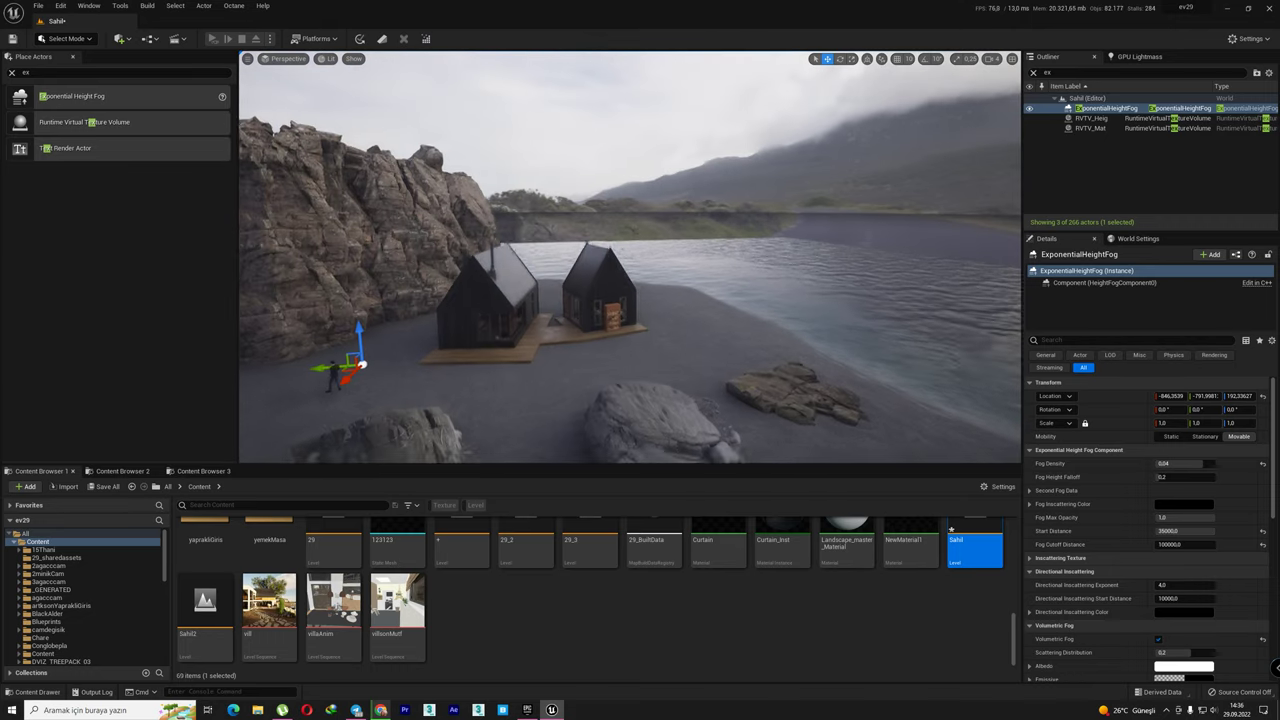
click(1262, 545)
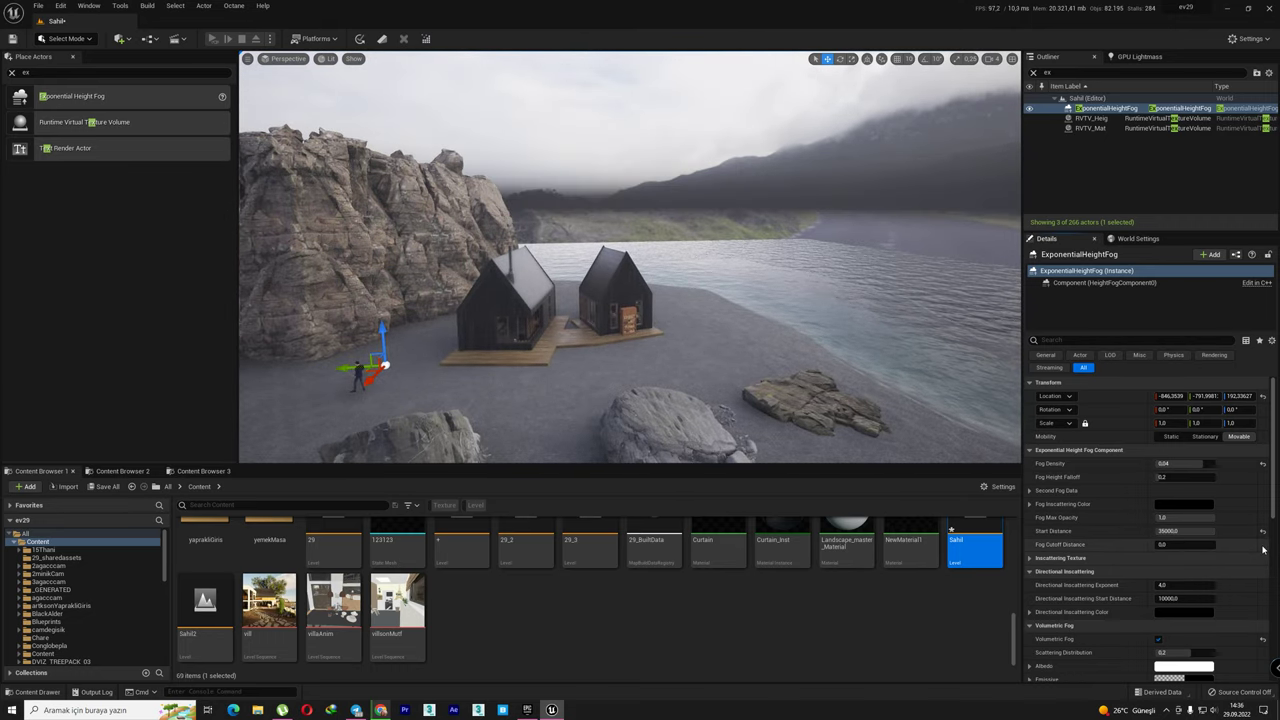
Try start distances 35000 and 55000, reset Start Distance to 0, and set Fog Cutoff Distance to 1647200.
click(1189, 531)
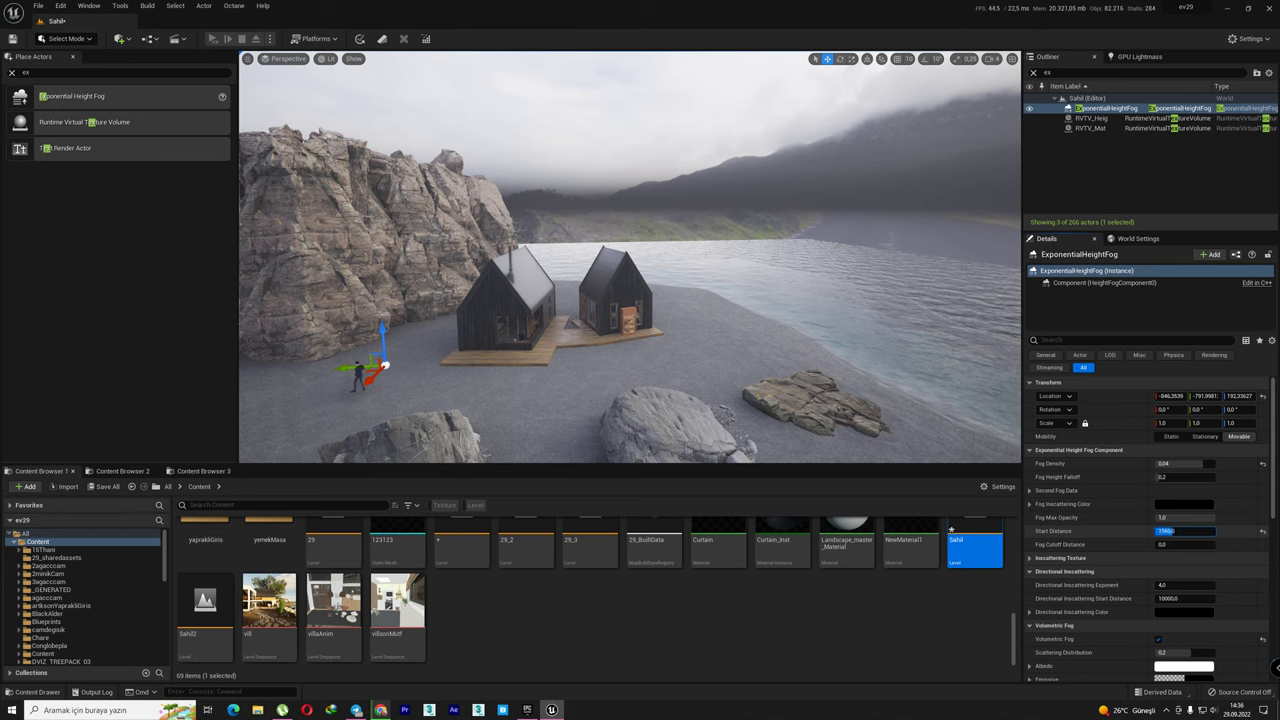
text(035000)
key(Return)
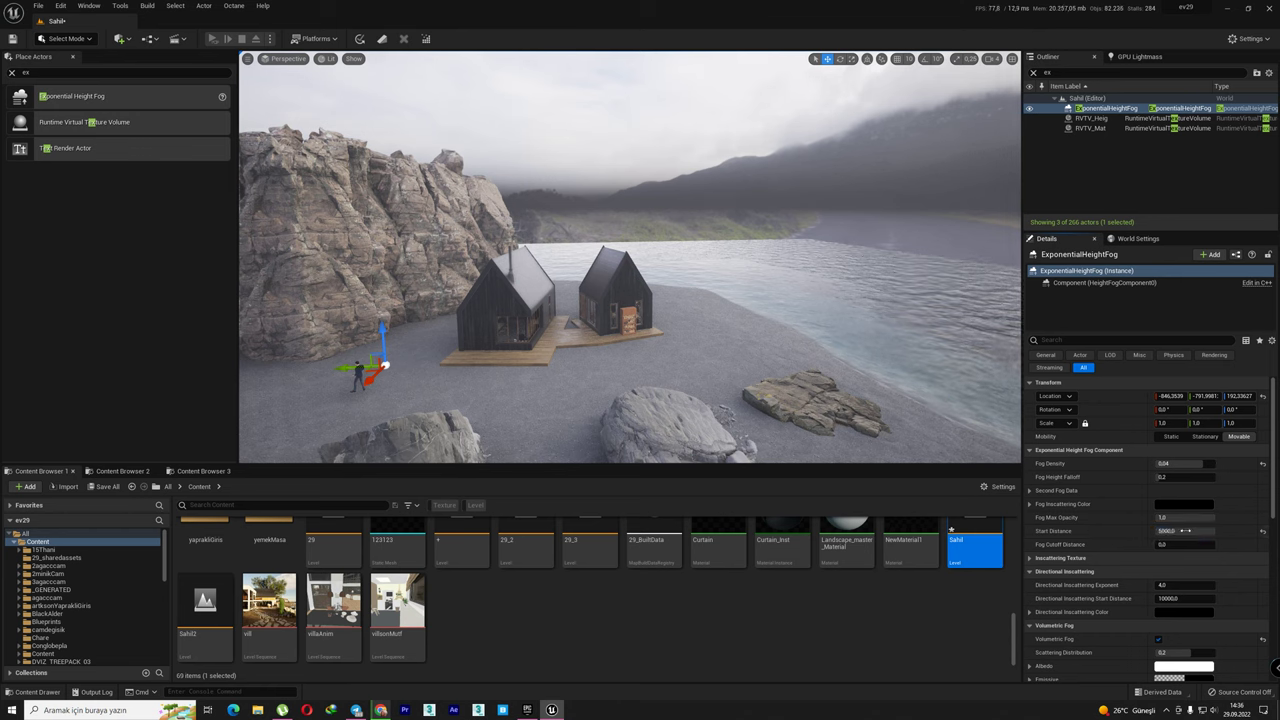
click(1176, 533)
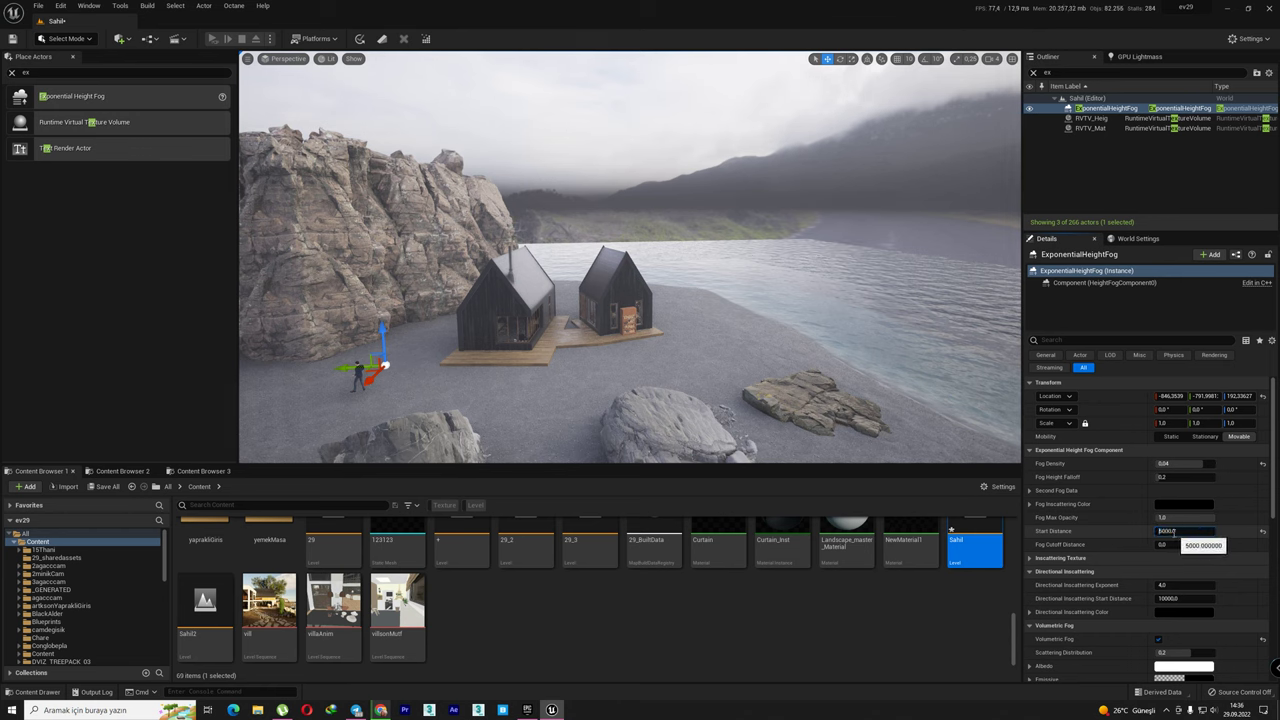
text(5)
key(Return)
right_drag(729, 304, 729, 304)
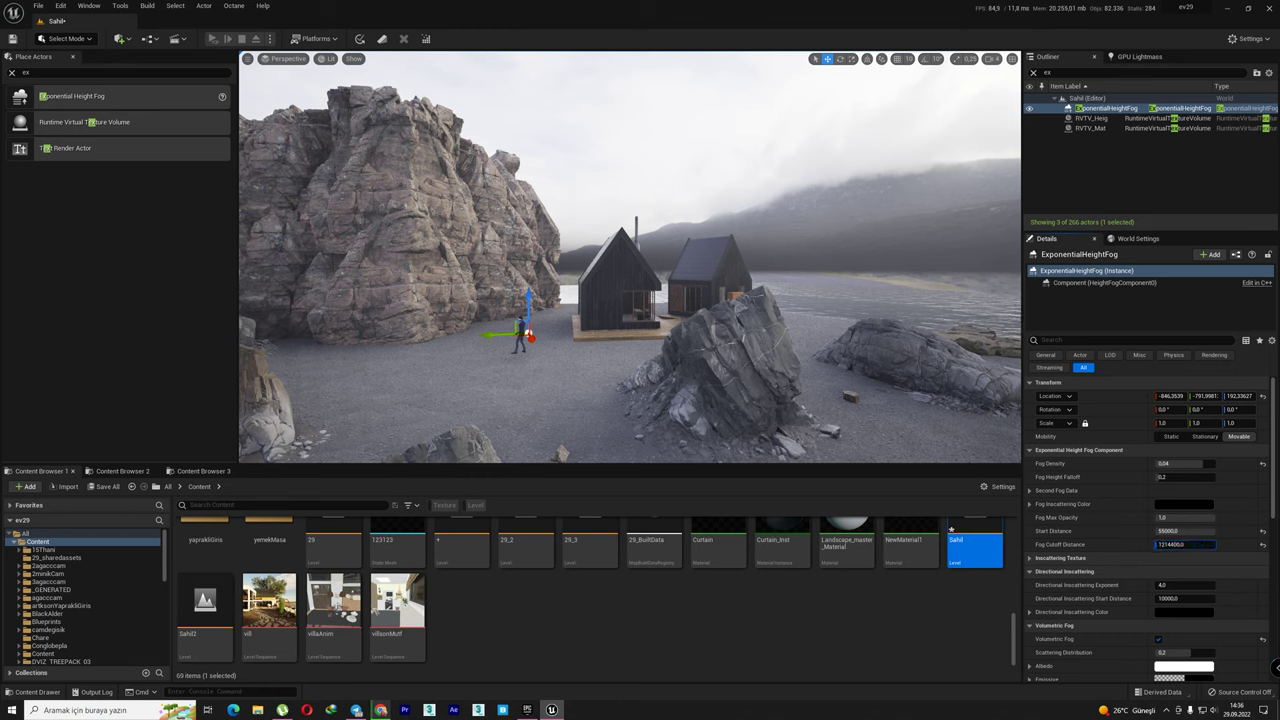
click(1262, 531)
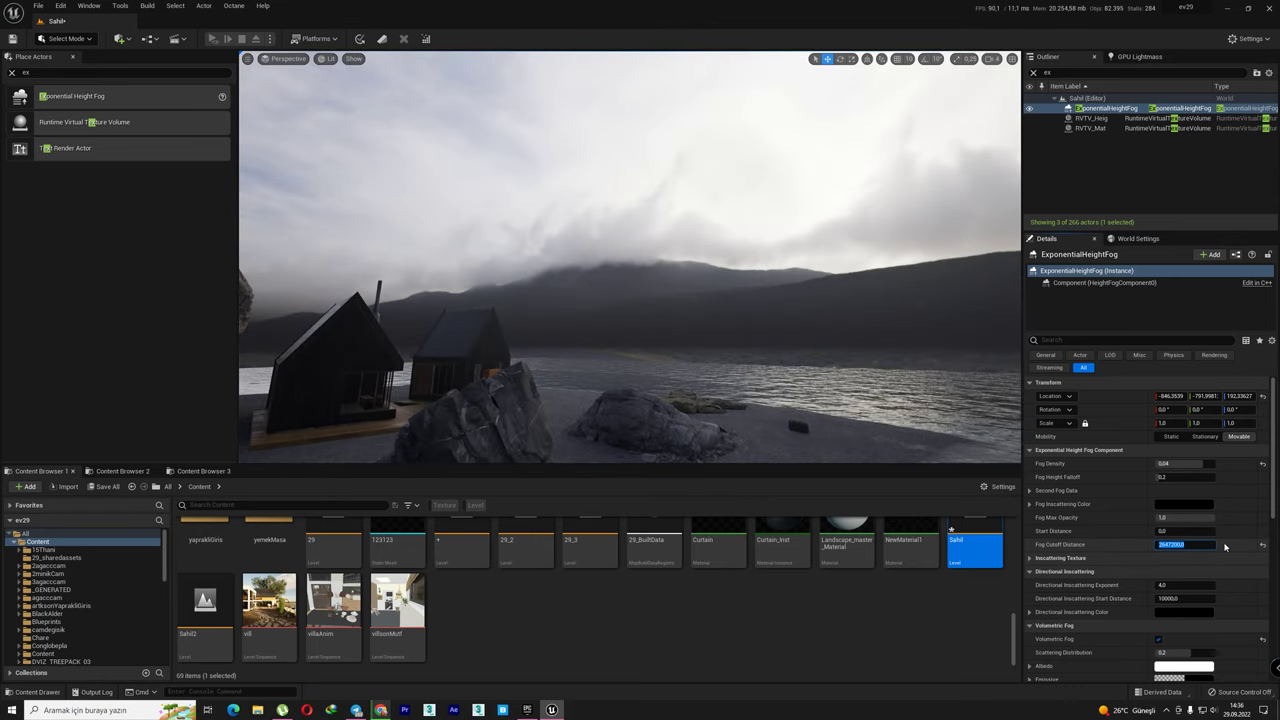
drag(1220, 551, 1180, 551)
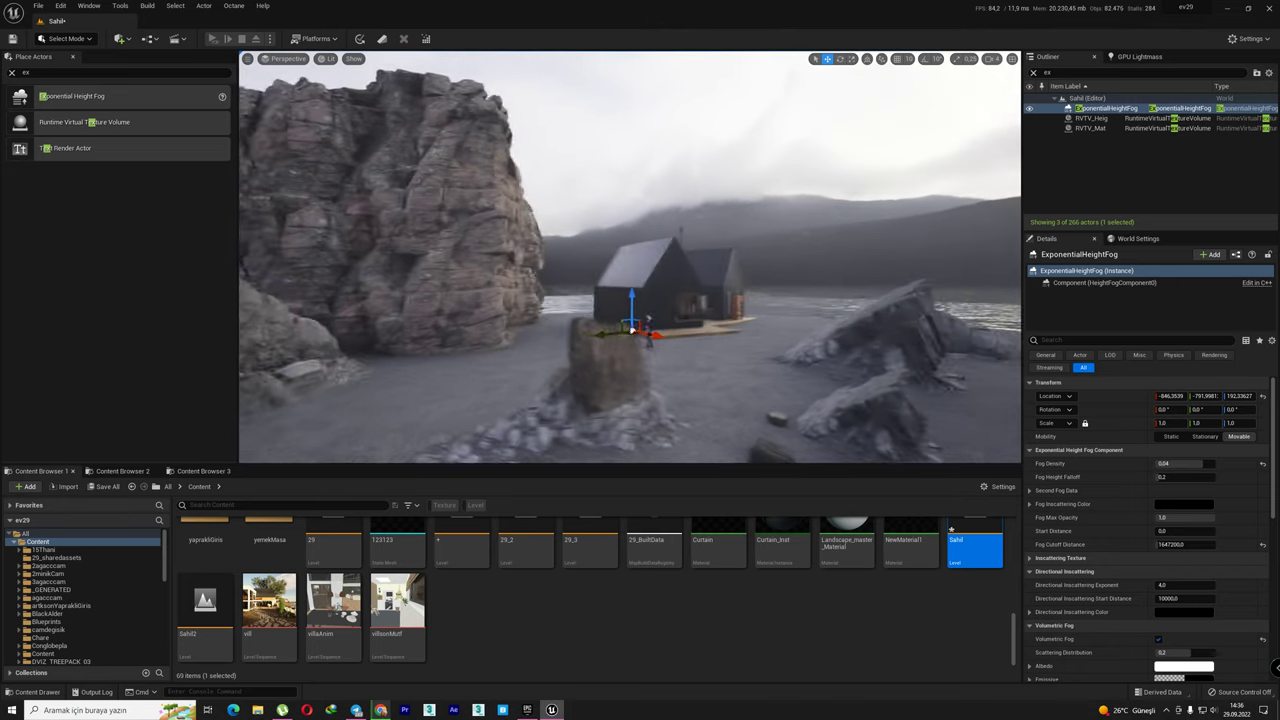
Compare the scene with the height fog hidden, then try volumetric extinction scales of 0,1 and 0,5.
click(1029, 109)
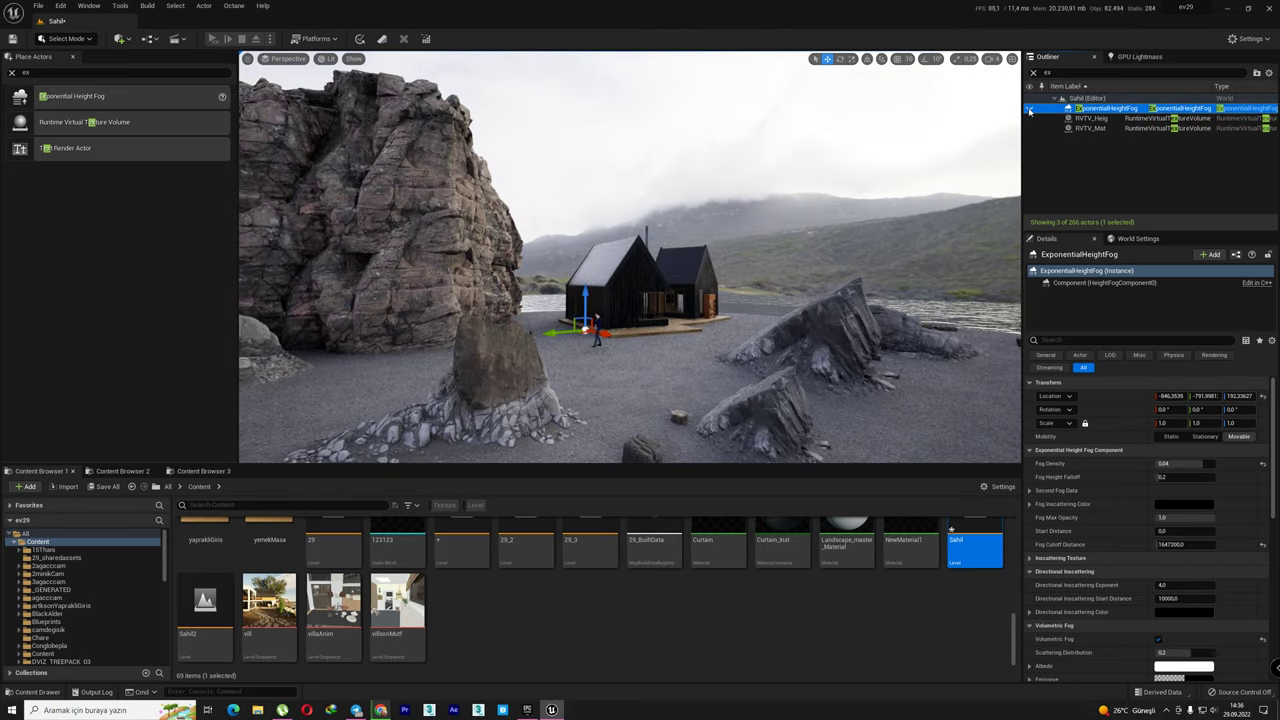
click(1029, 110)
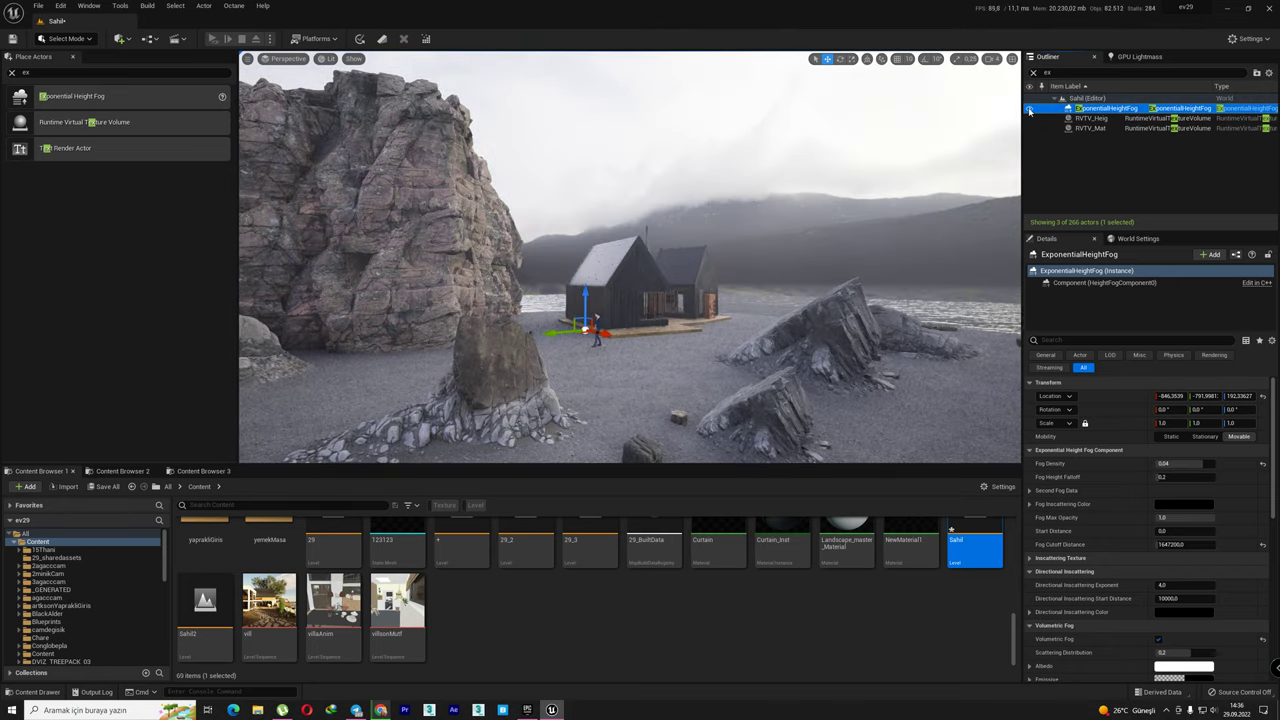
scroll(1120, 500, down, 5)
click(1170, 524)
text(,1)
key(Return)
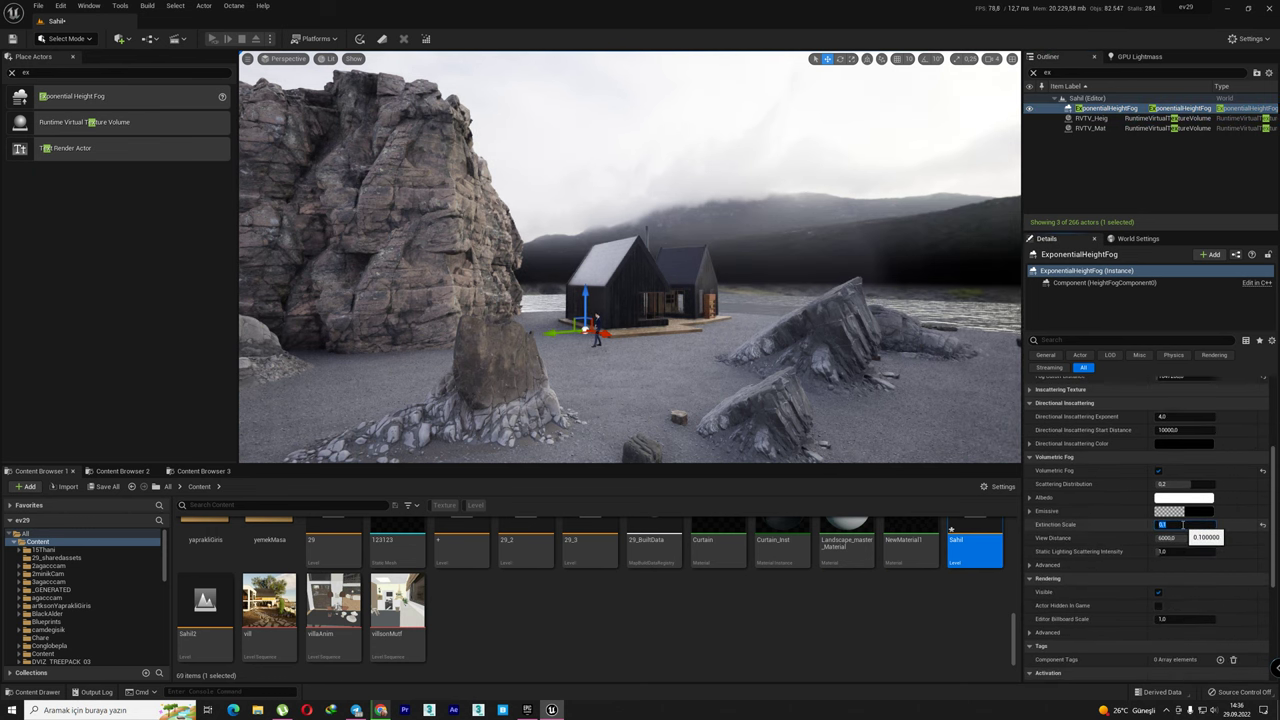
key(Return)
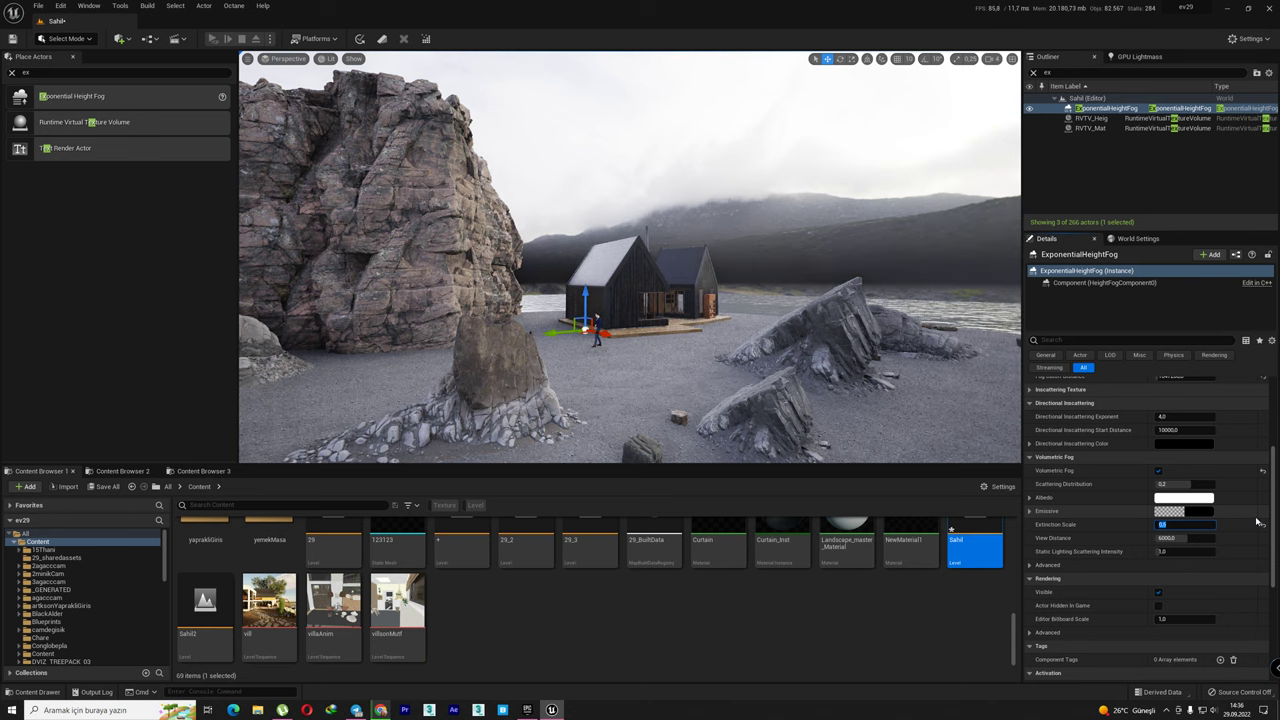
drag(820, 393, 820, 380)
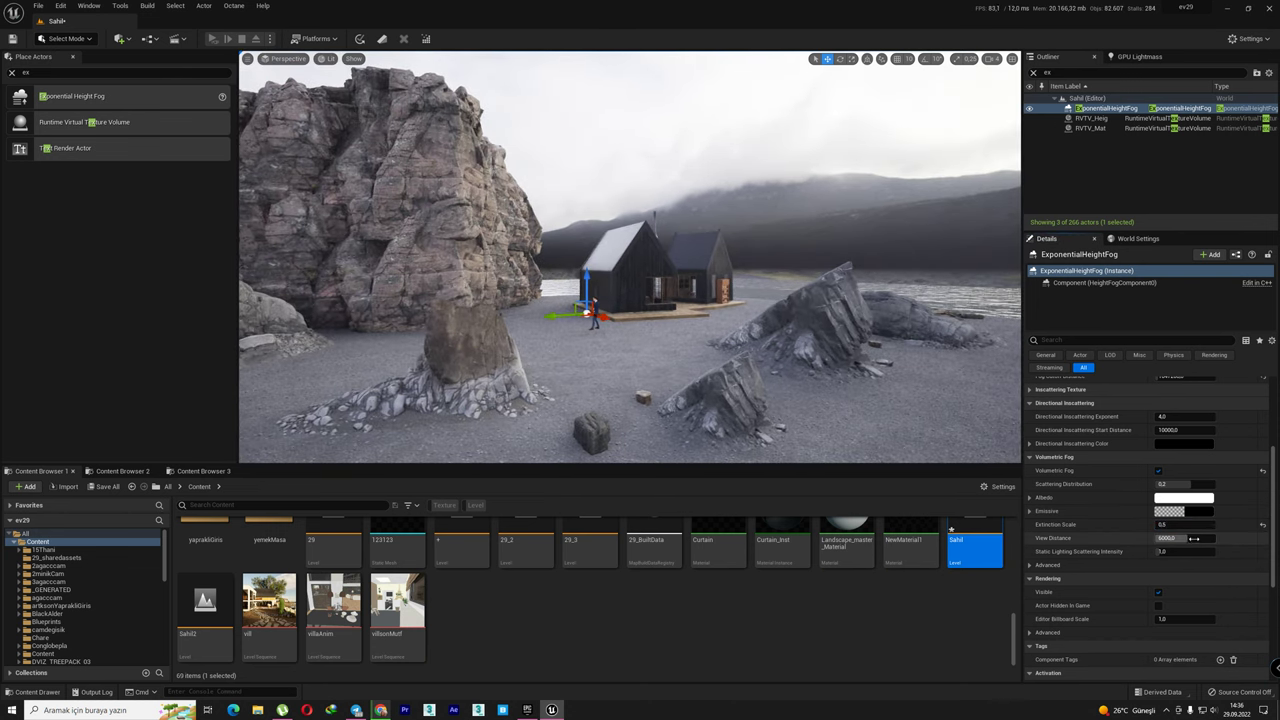
Raise the volumetric fog view distance to 10000 and compare with volumetric and height fog toggled.
drag(1193, 538, 1230, 538)
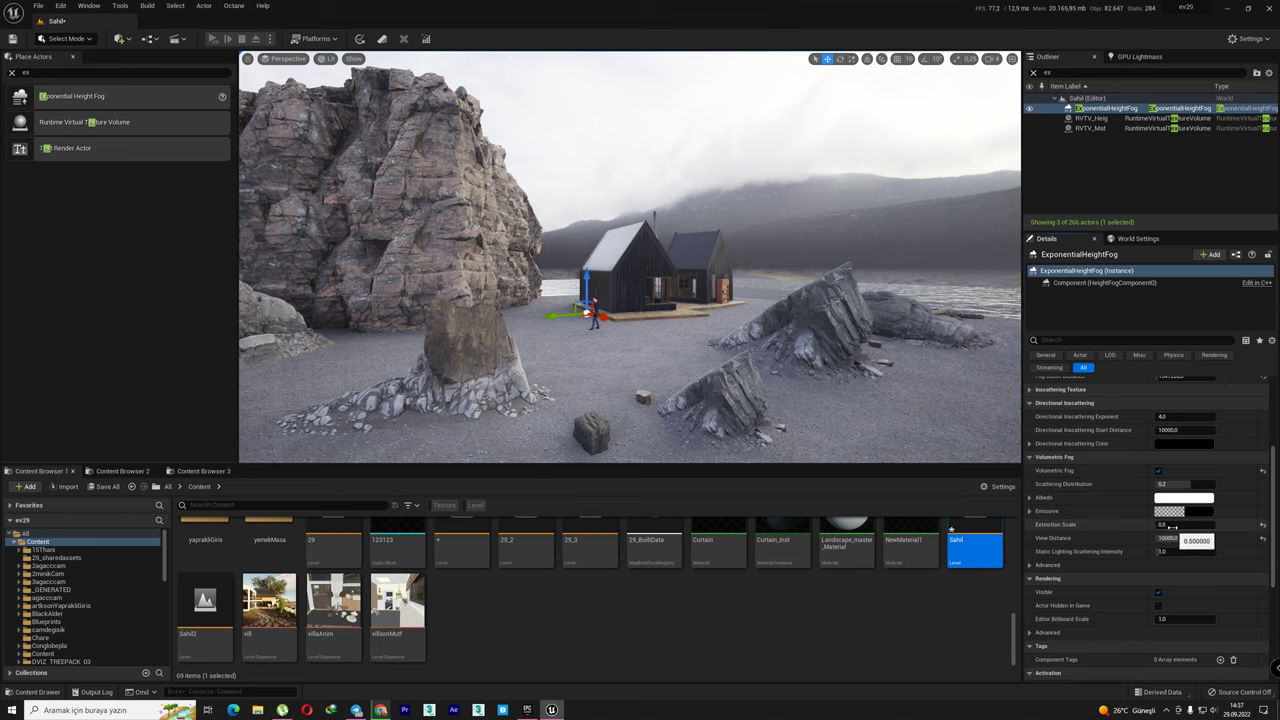
key(BackSpace)
key(BackSpace)
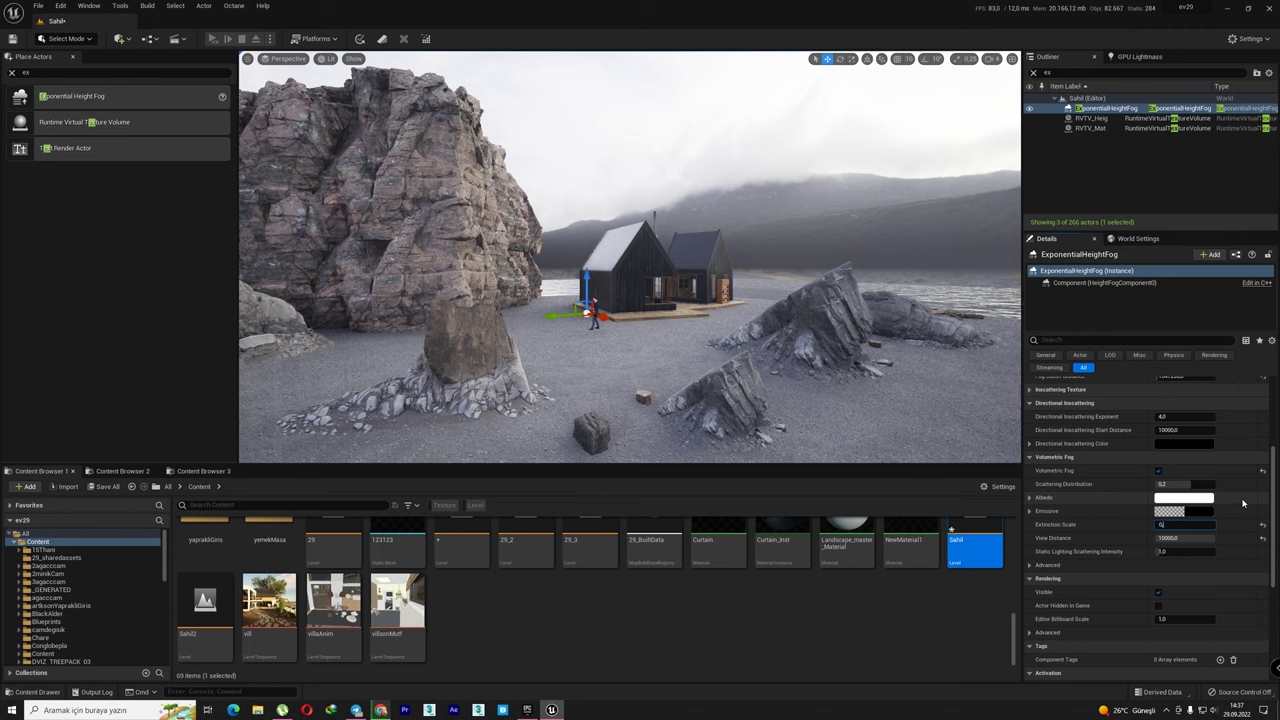
text(.3)
key(Return)
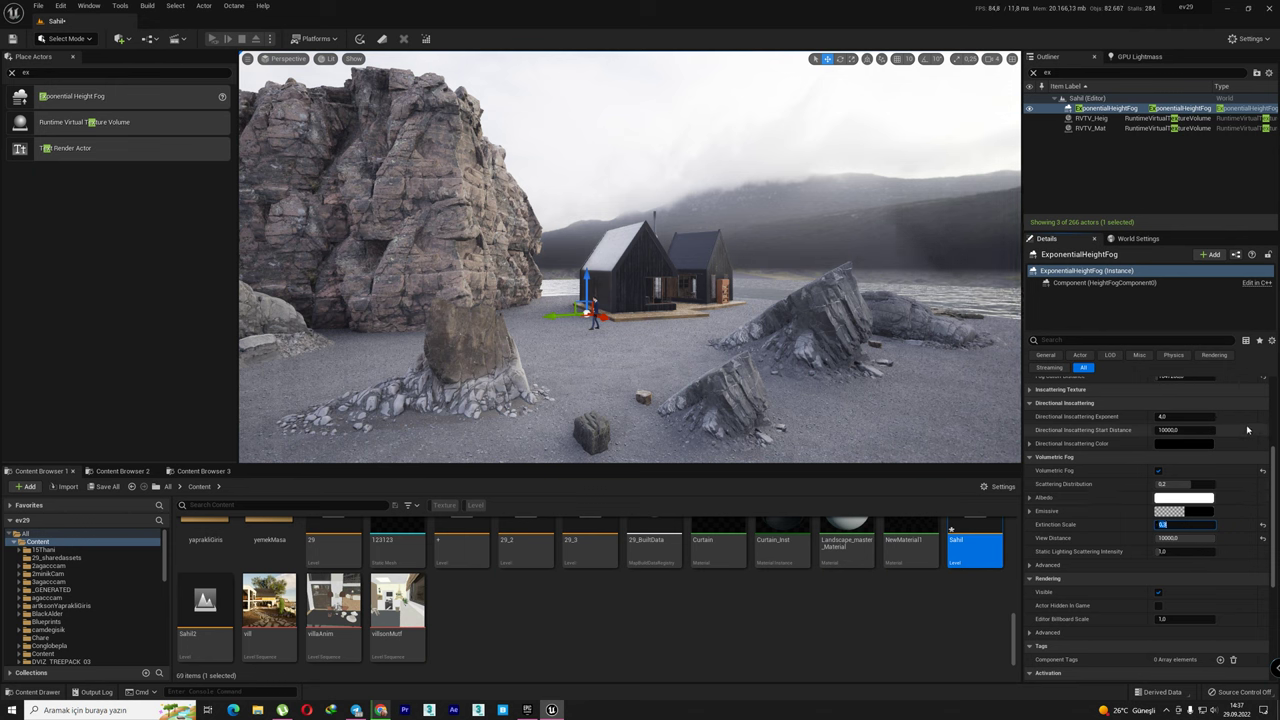
scroll(1160, 500, up, 2)
click(1160, 504)
click(1159, 504)
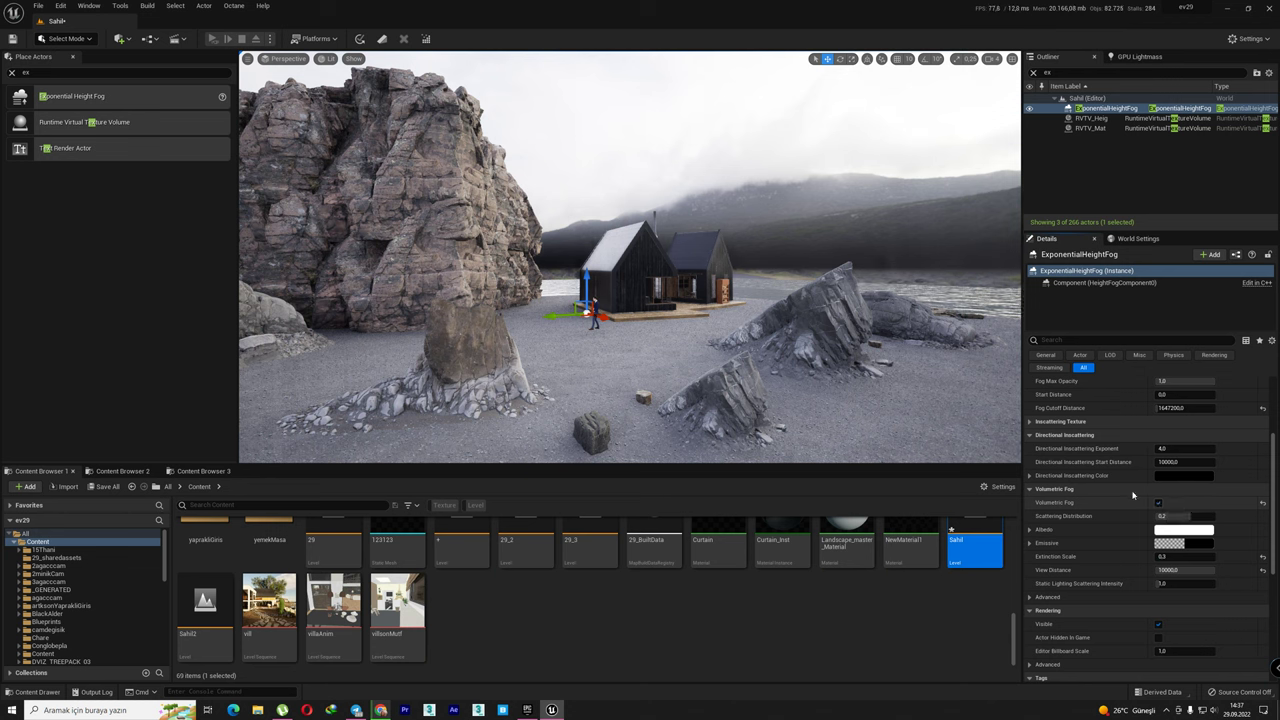
click(1028, 109)
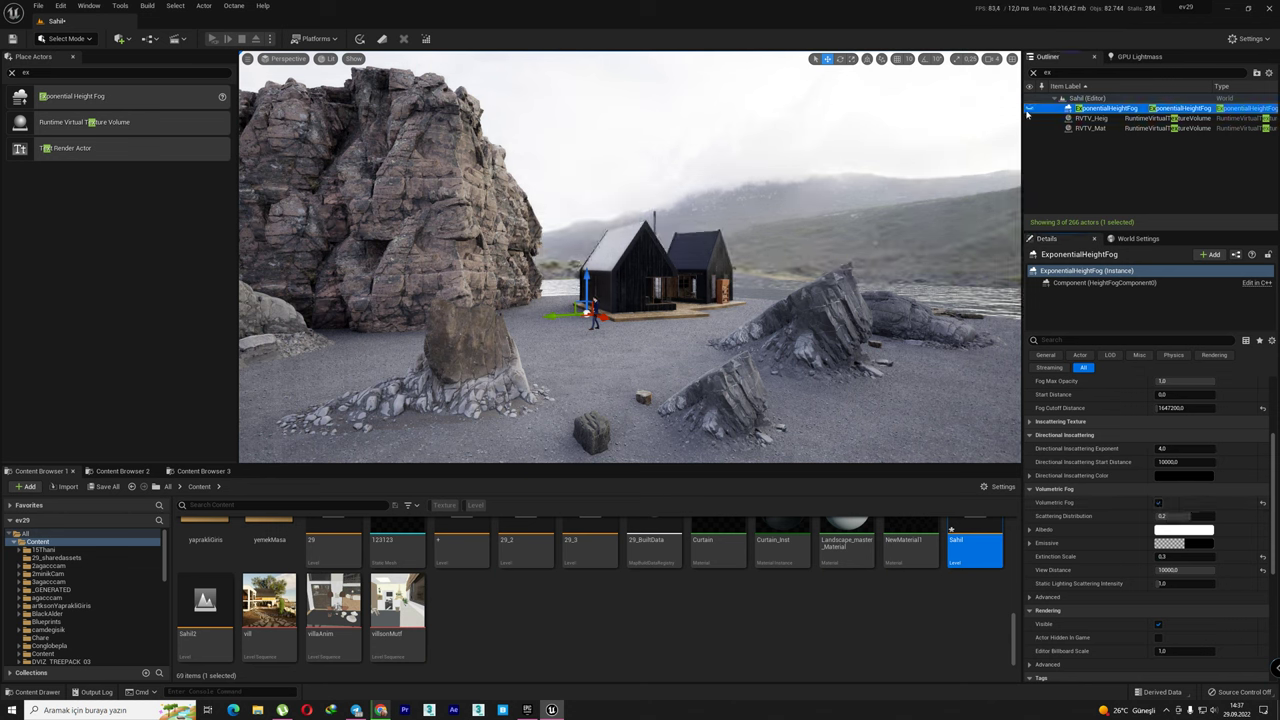
click(1028, 109)
scroll(1131, 482, up, 3)
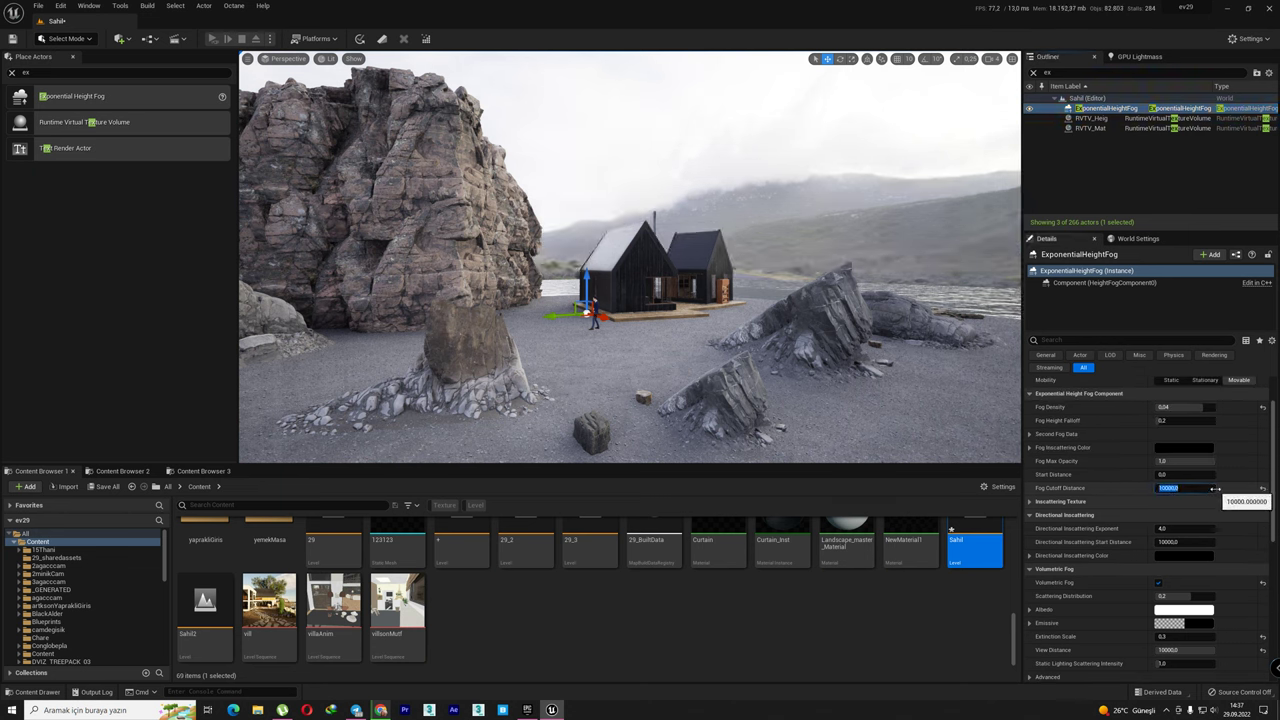
Compare the scene with the height fog hidden, then set the scattering distribution to 0,2.
scroll(1089, 459, down, 3)
scroll(1089, 459, up, 1)
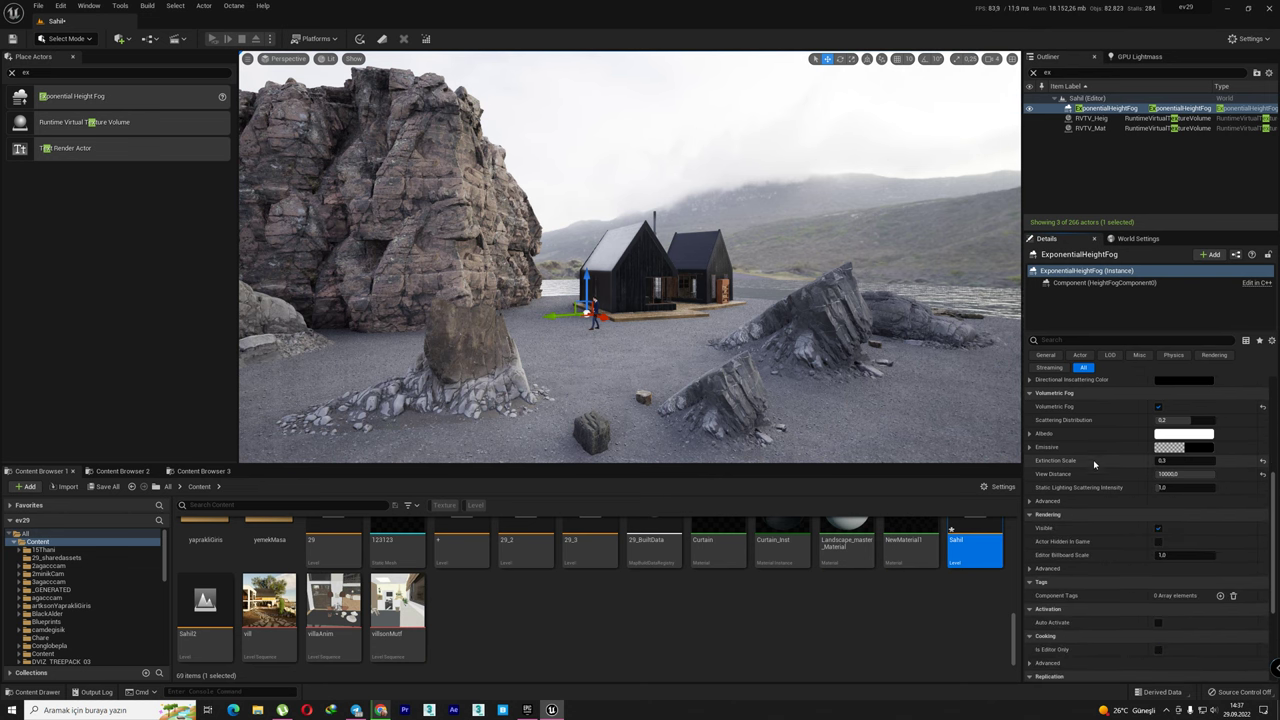
scroll(1089, 459, up, 1)
scroll(1089, 459, up, 1)
click(1030, 110)
click(1030, 110)
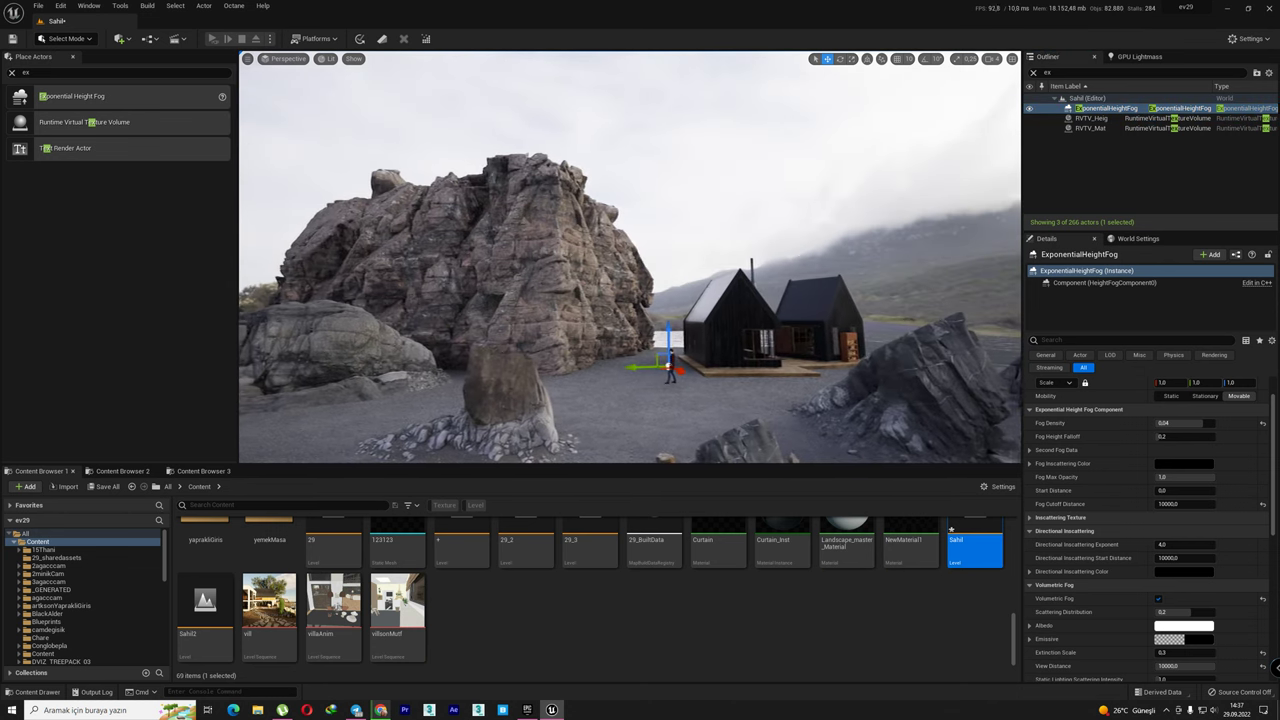
scroll(1167, 532, up, 1)
scroll(1167, 532, down, 2)
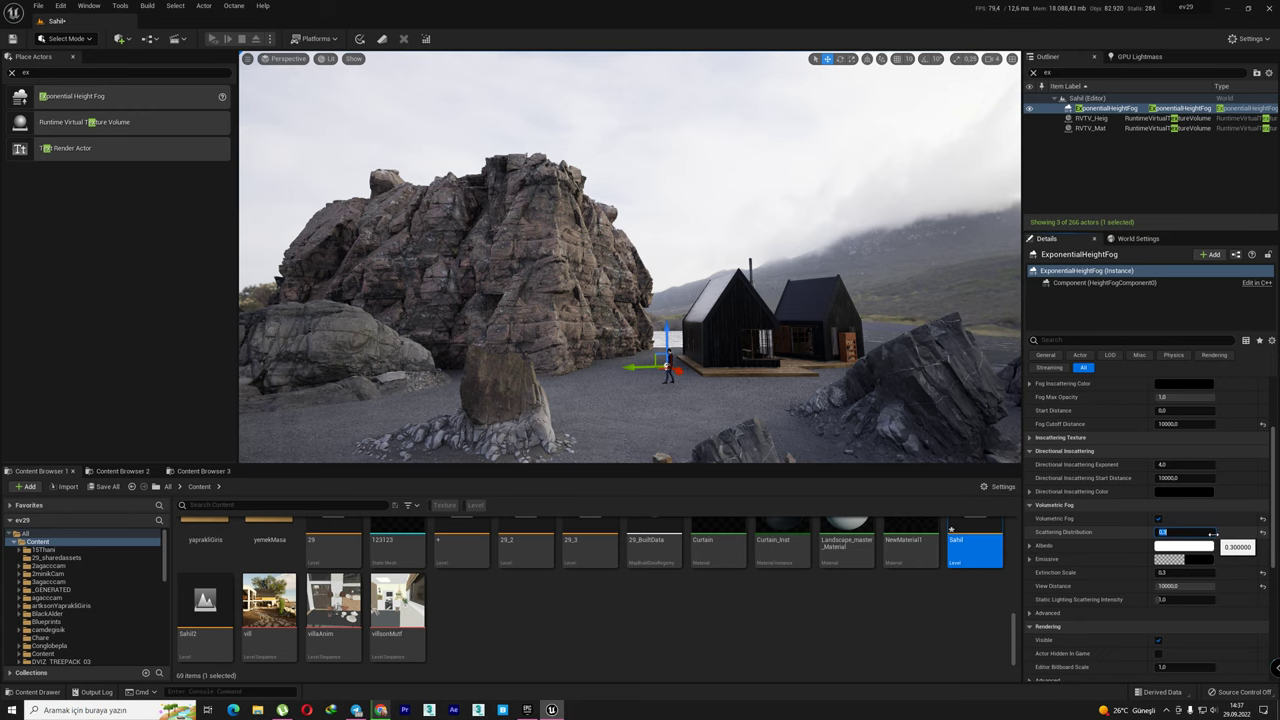
text(0,2)
key(Return)
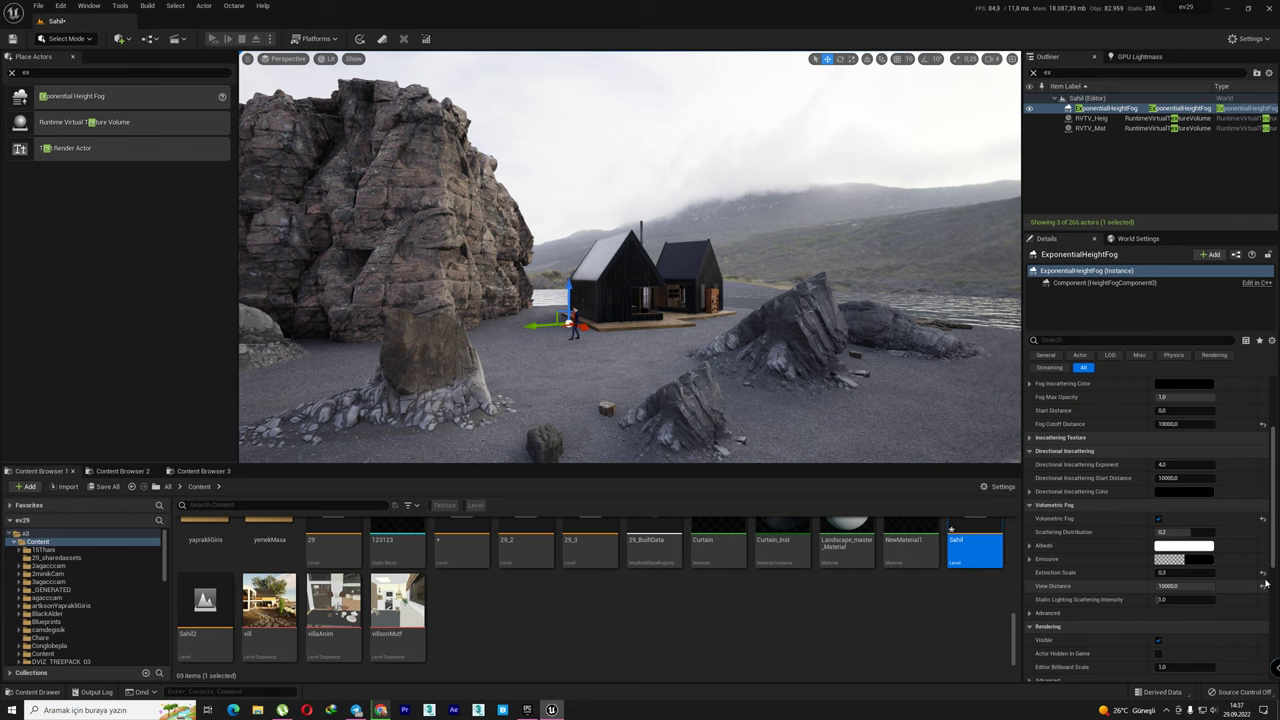
Set the extinction scale to 0,4, check volumetric fog on and off, and select the HDRIBackdrop.
click(1263, 573)
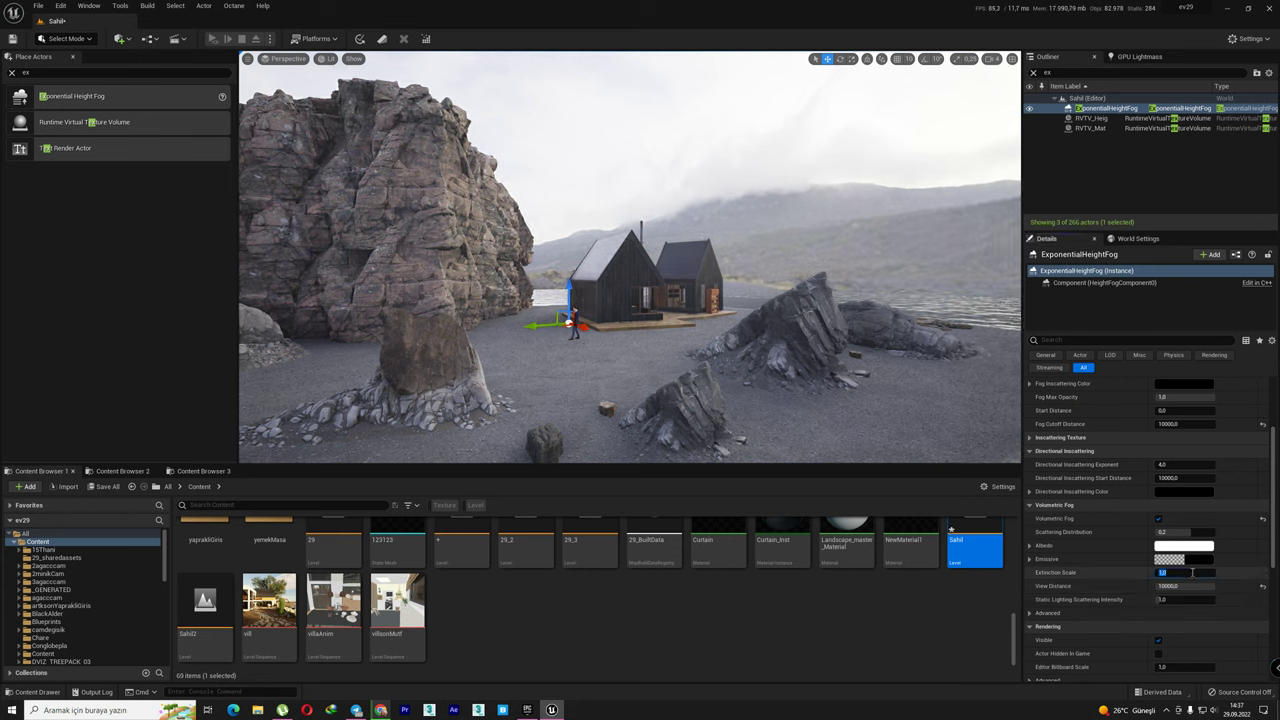
drag(1191, 571, 1175, 571)
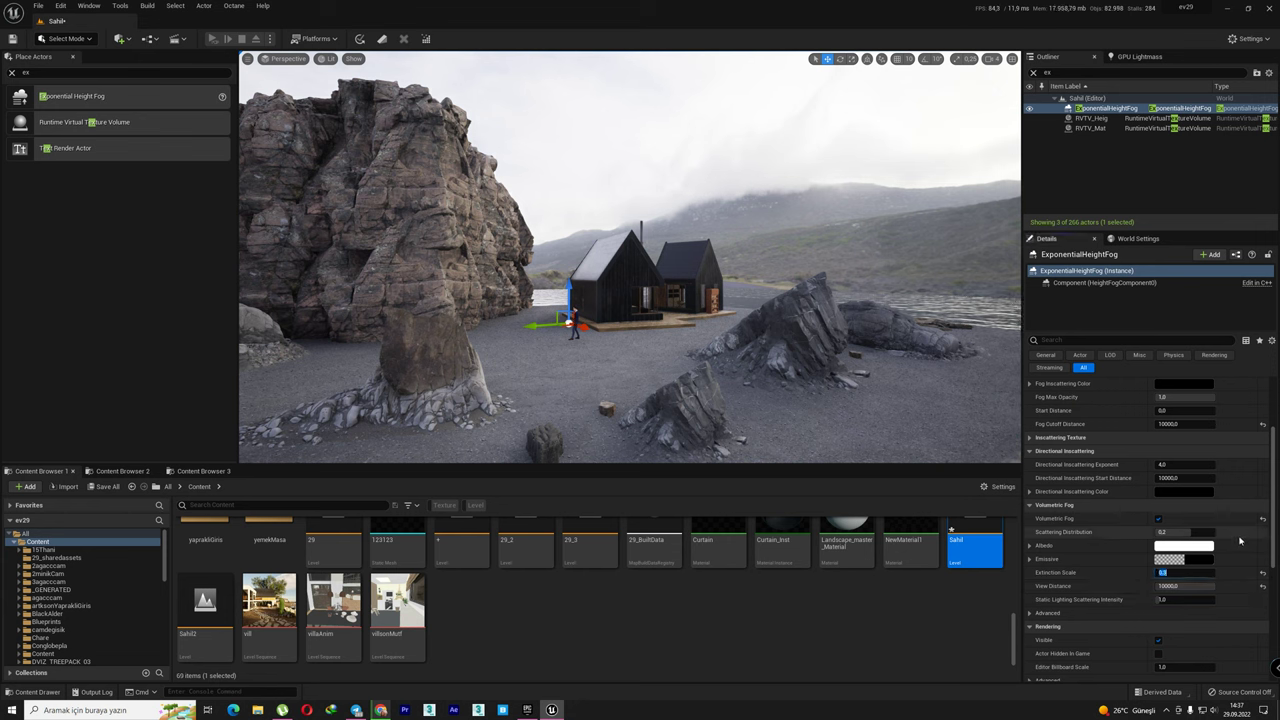
click(1159, 520)
click(1160, 521)
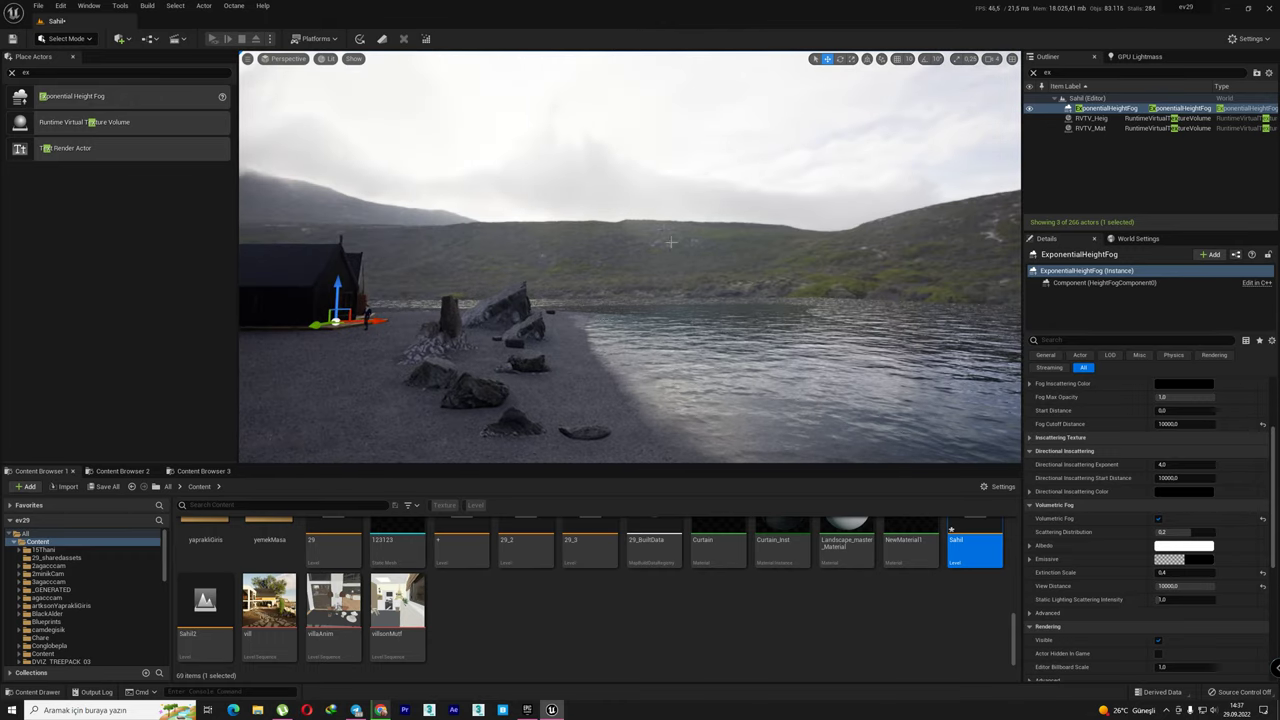
click(545, 420)
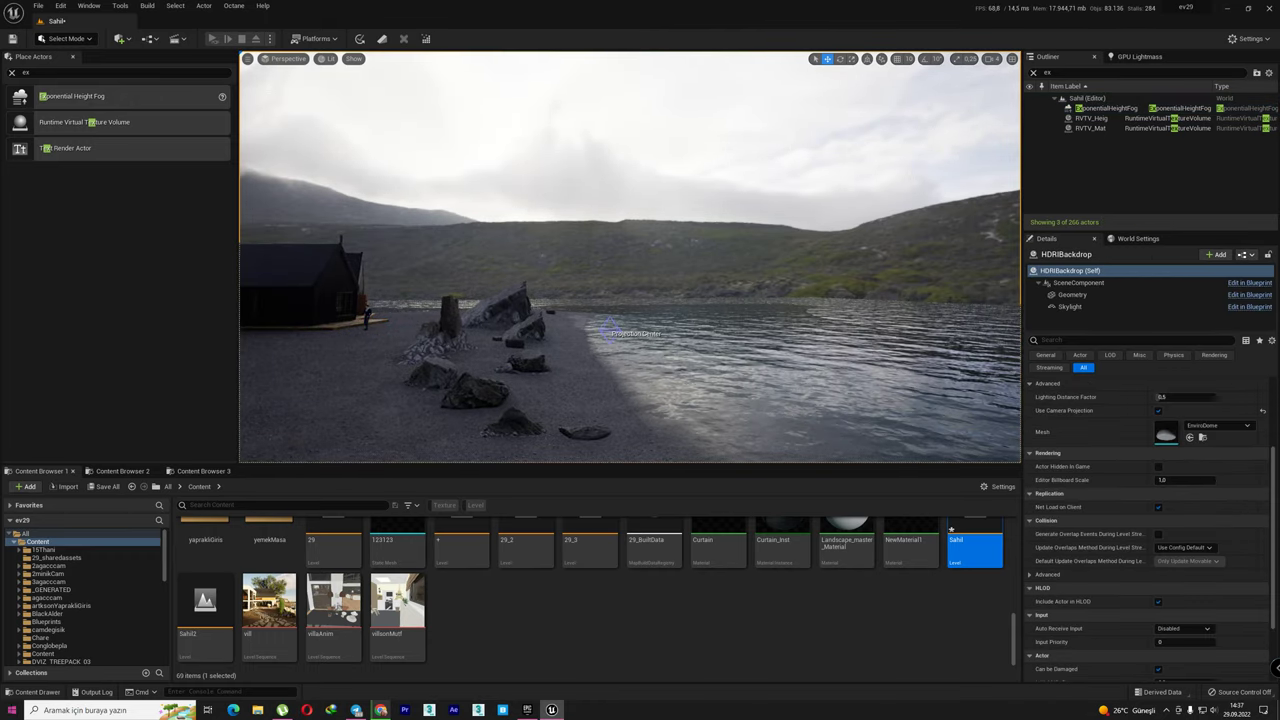
Launch MSI Afterburner from the start menu, then close its window.
click(11, 710)
click(238, 620)
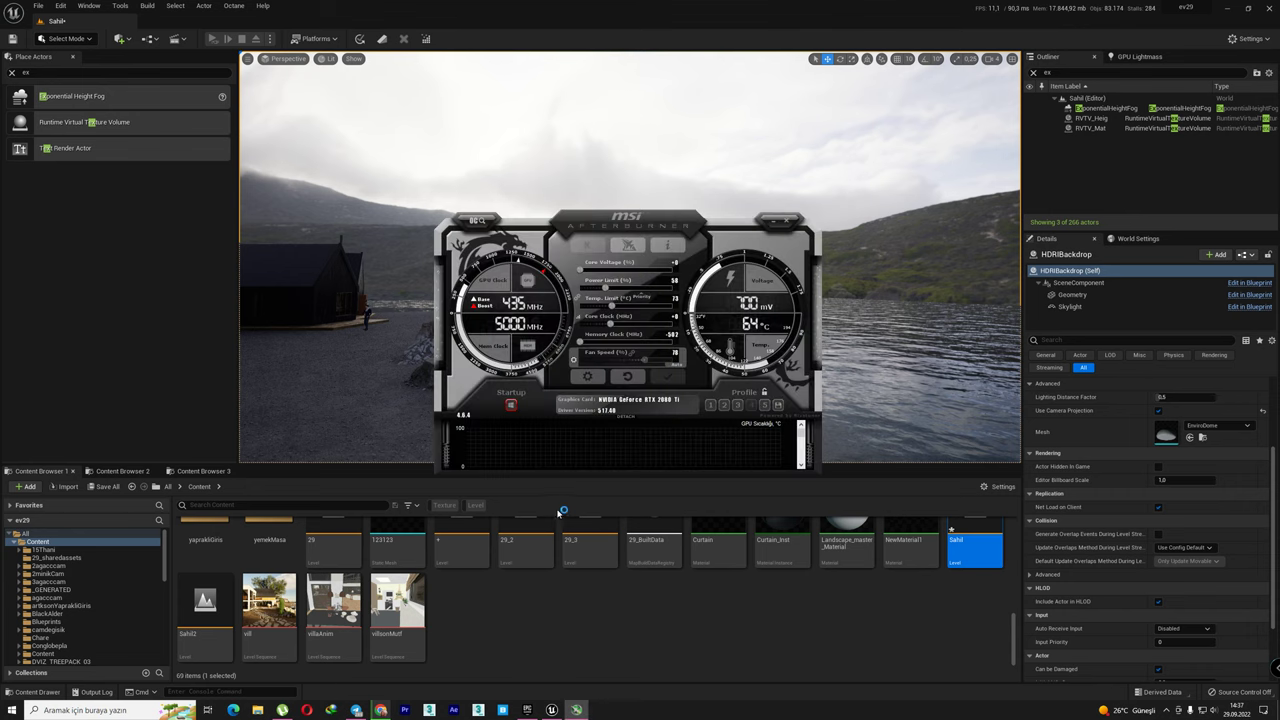
click(773, 225)
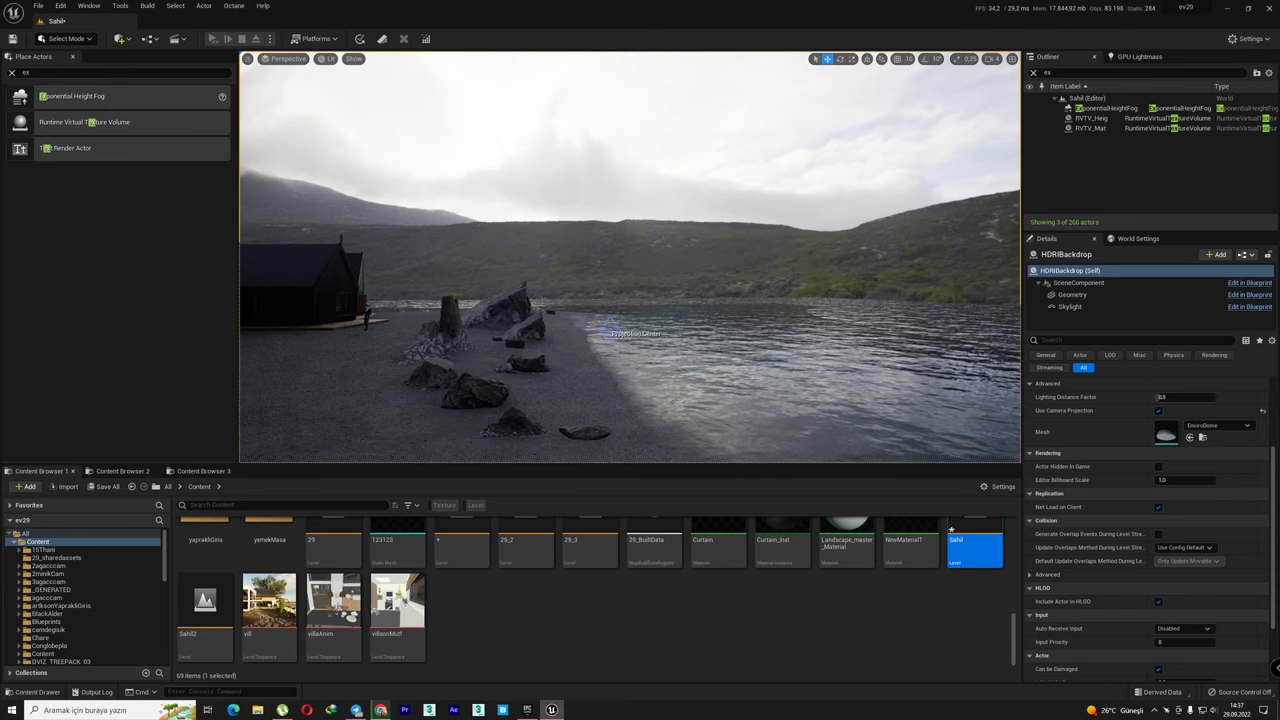
Raise the HDRI backdrop's Projection Center Z from 870 to 1750.
right_drag(630, 260, 700, 260)
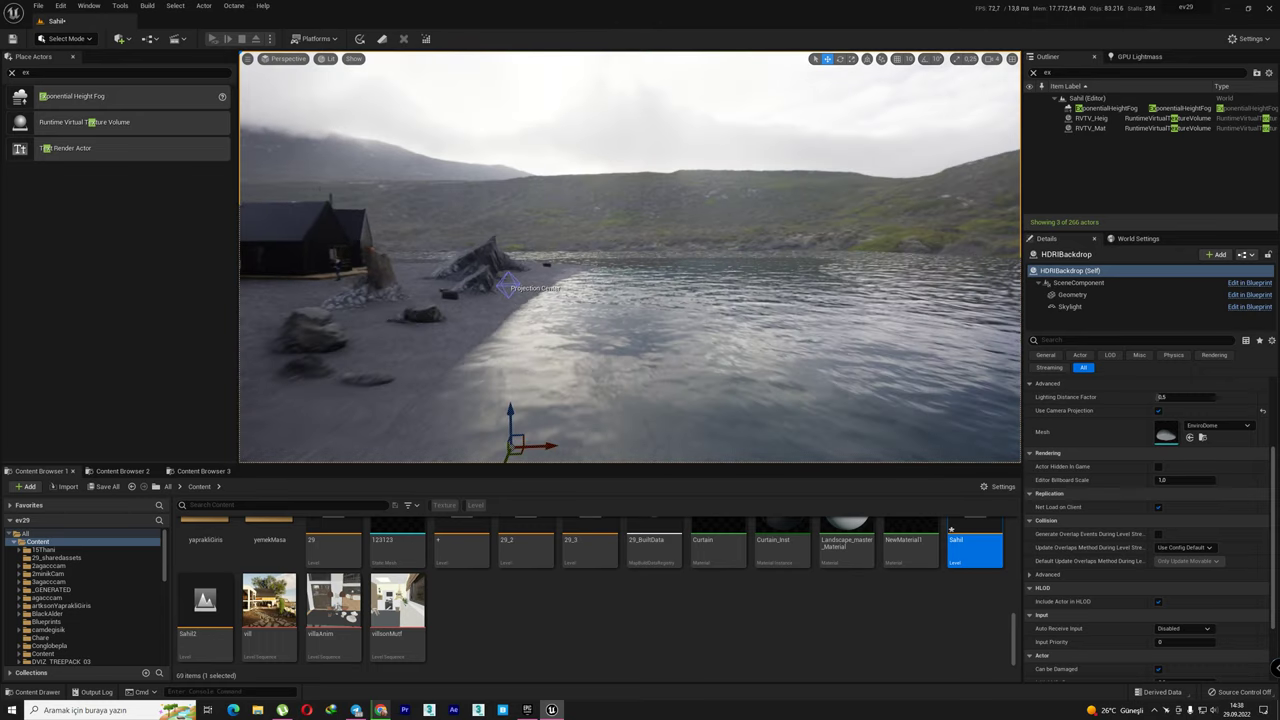
scroll(1268, 424, up, 1)
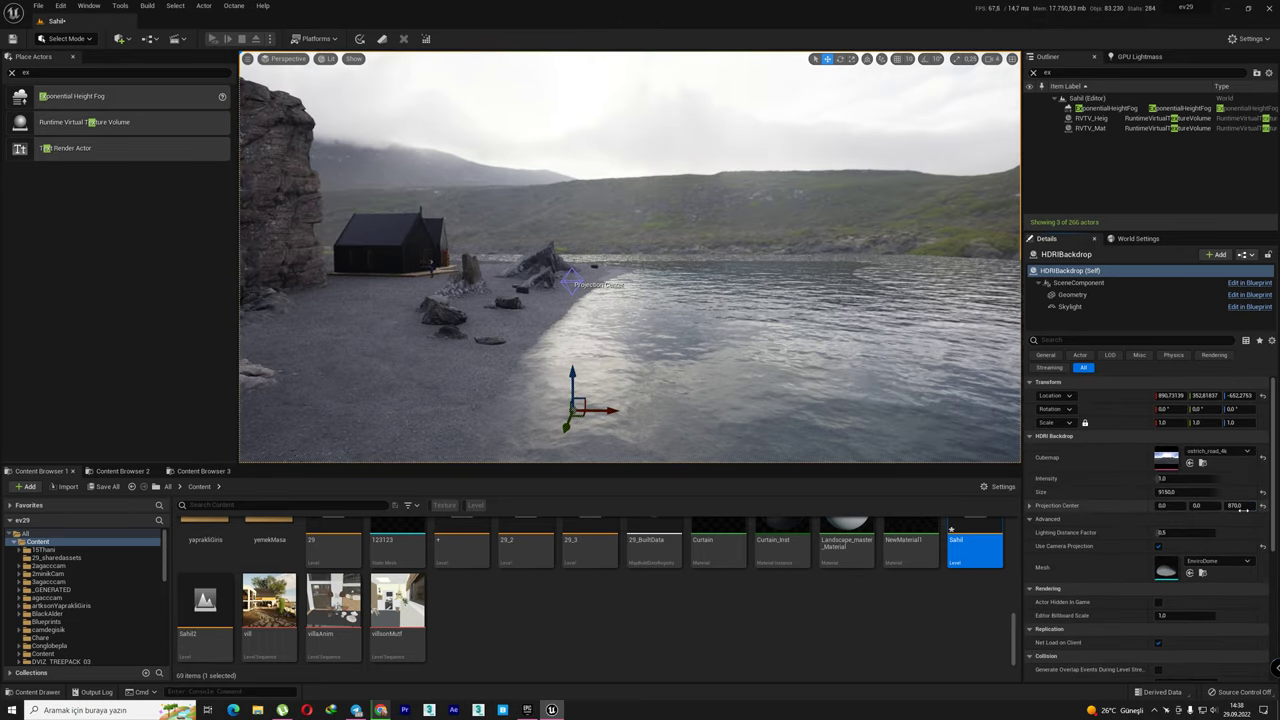
drag(1235, 505, 1275, 505)
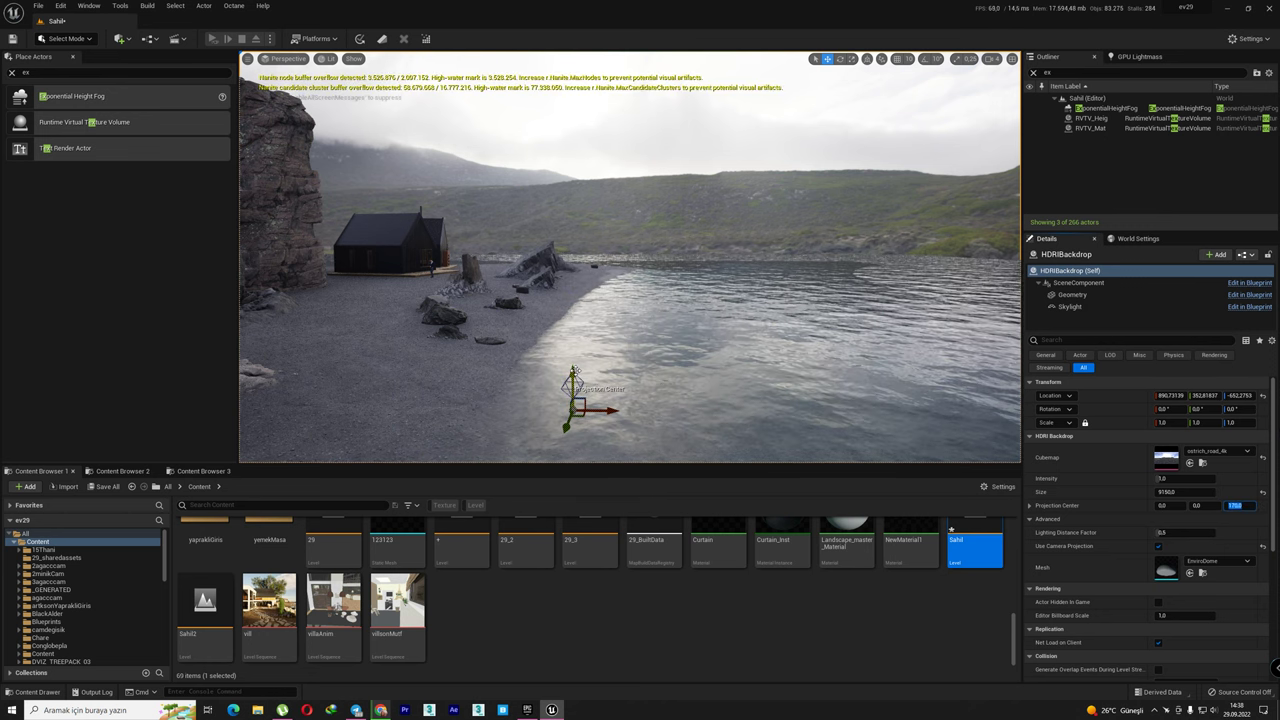
Nudge the HDRI backdrop's height to about Z -220, checking the horizon over the lake and rocks.
drag(572, 372, 576, 287)
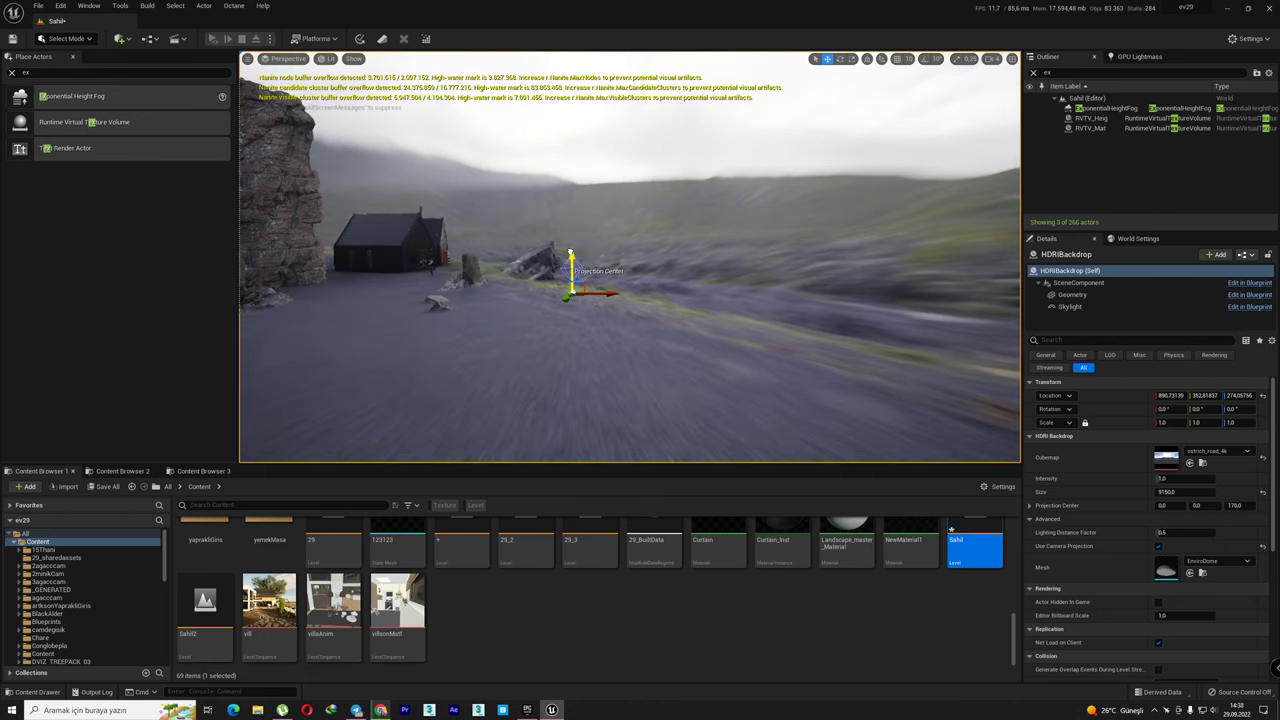
drag(576, 287, 570, 331)
right_drag(644, 293, 641, 373)
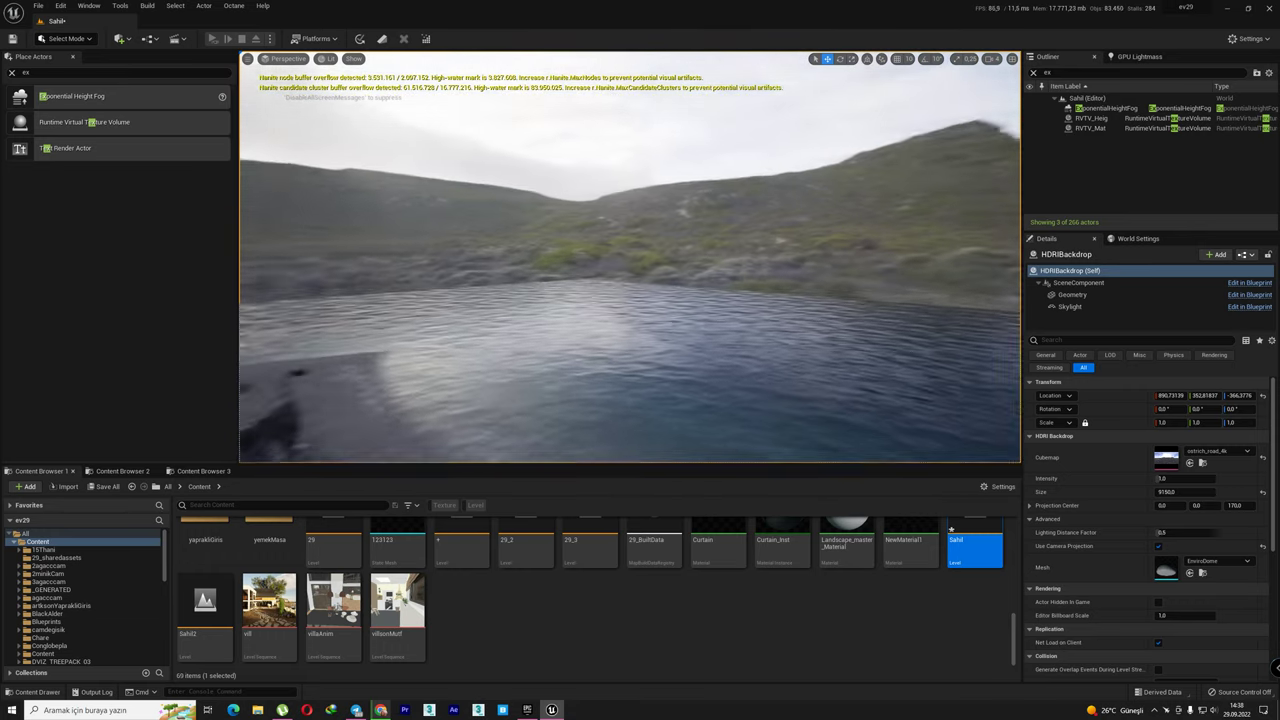
drag(602, 428, 600, 371)
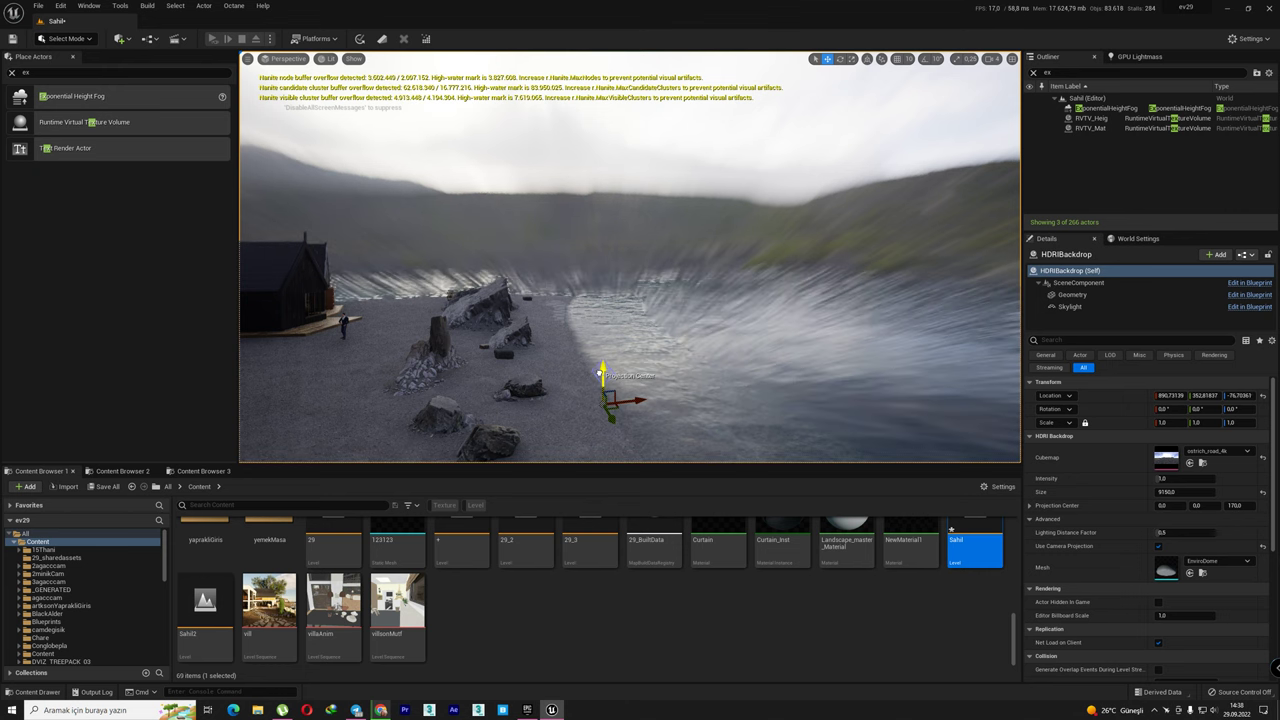
drag(601, 360, 603, 356)
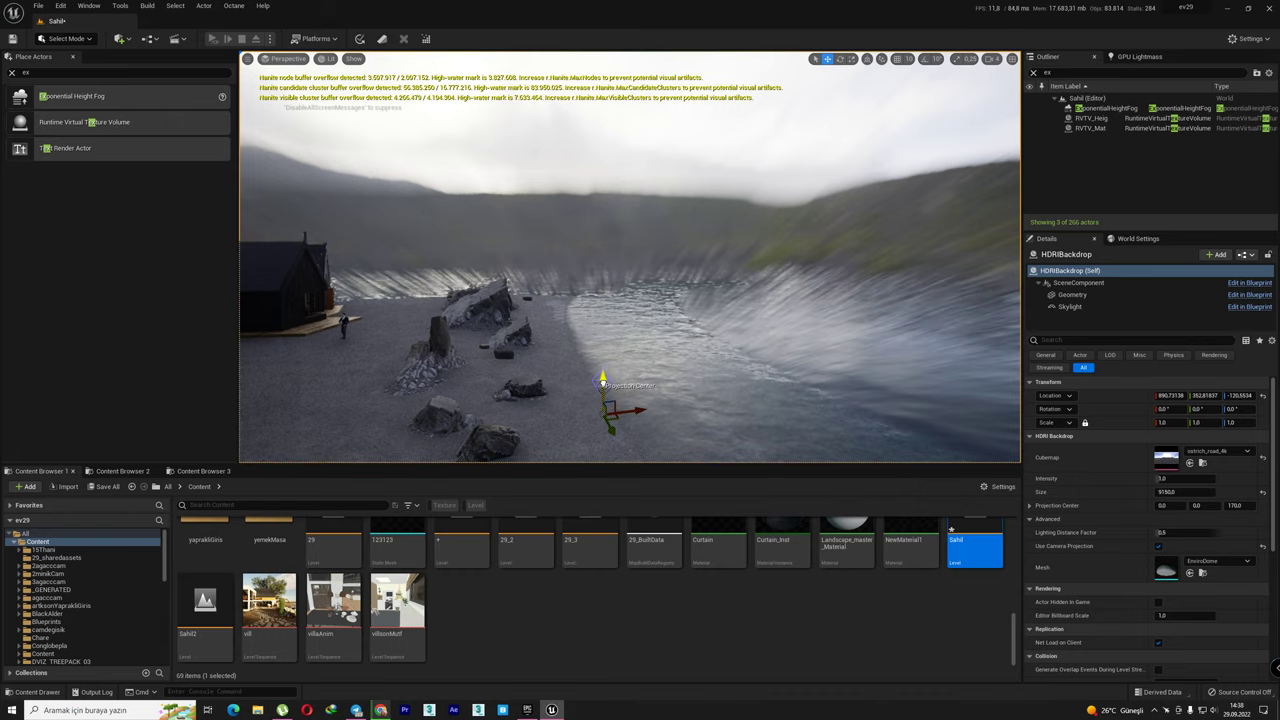
mouse_move(630, 300)
right_down()
mouse_move(700, 290)
mouse_move(640, 320)
mouse_move(640, 280)
mouse_move(600, 280)
right_up()
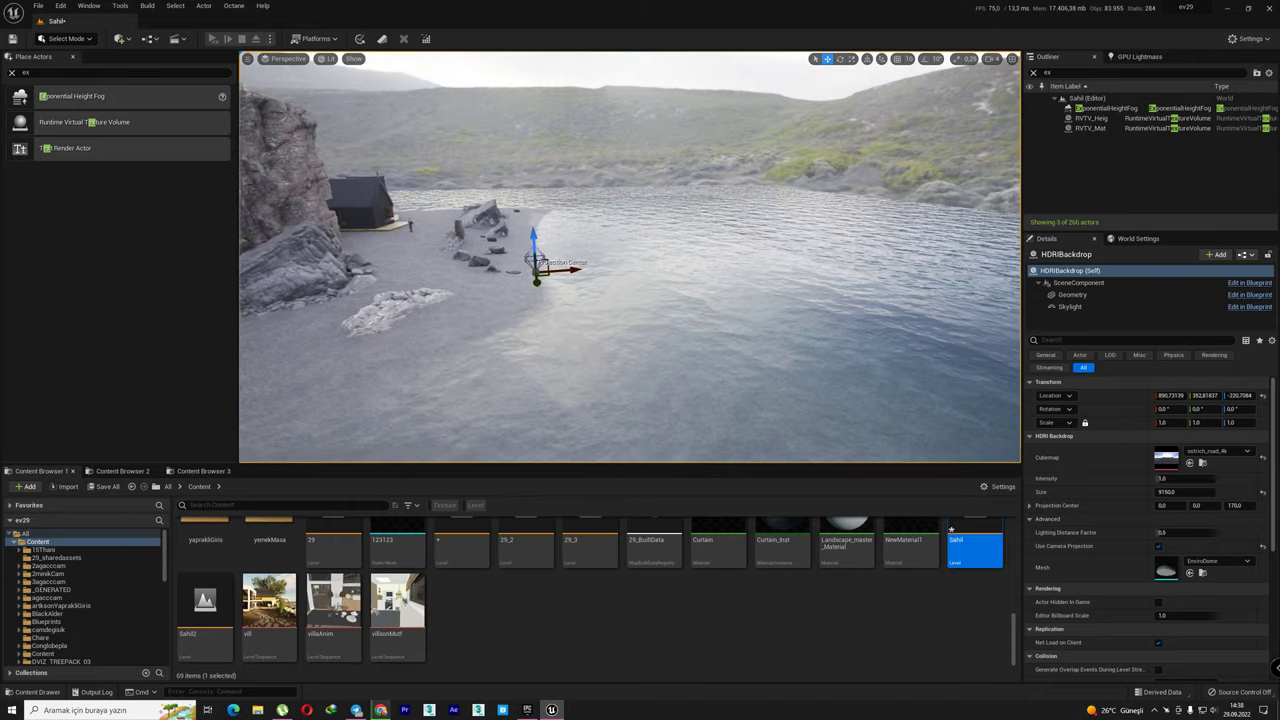
mouse_move(600, 280)
right_down()
mouse_move(640, 280)
mouse_move(620, 280)
mouse_move(630, 260)
mouse_move(630, 280)
right_up()
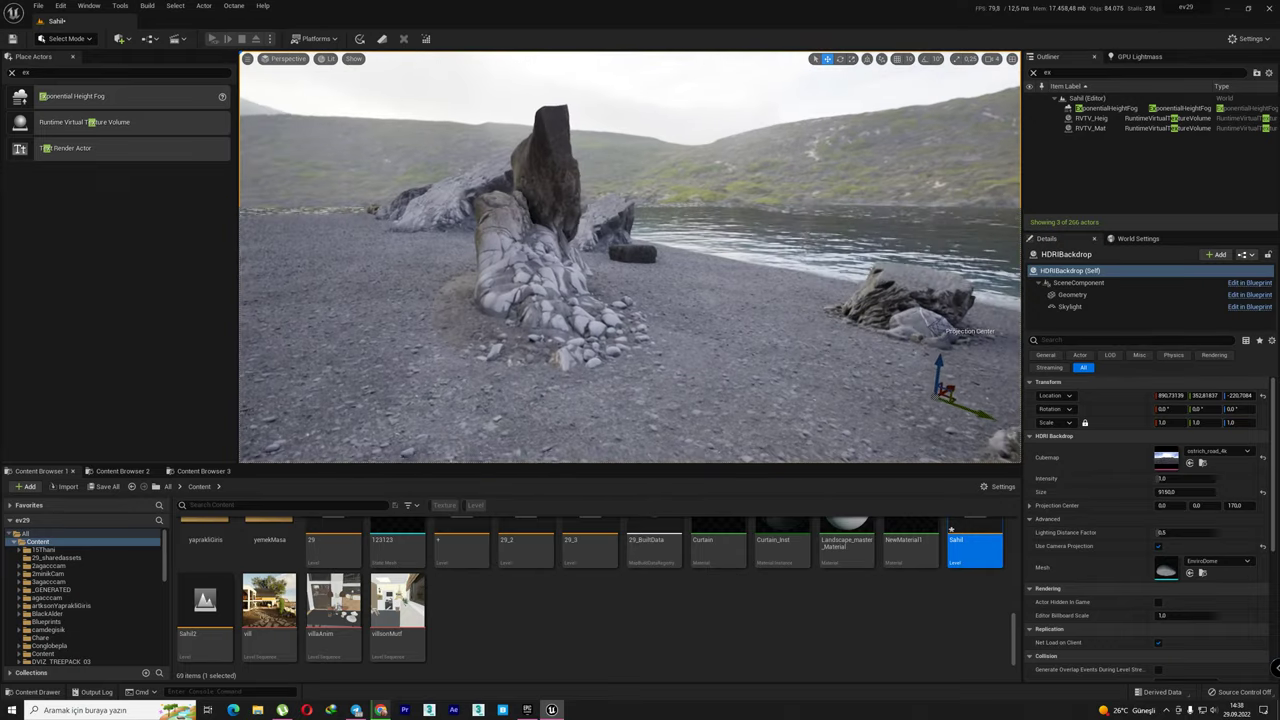
right_drag(630, 280, 630, 280)
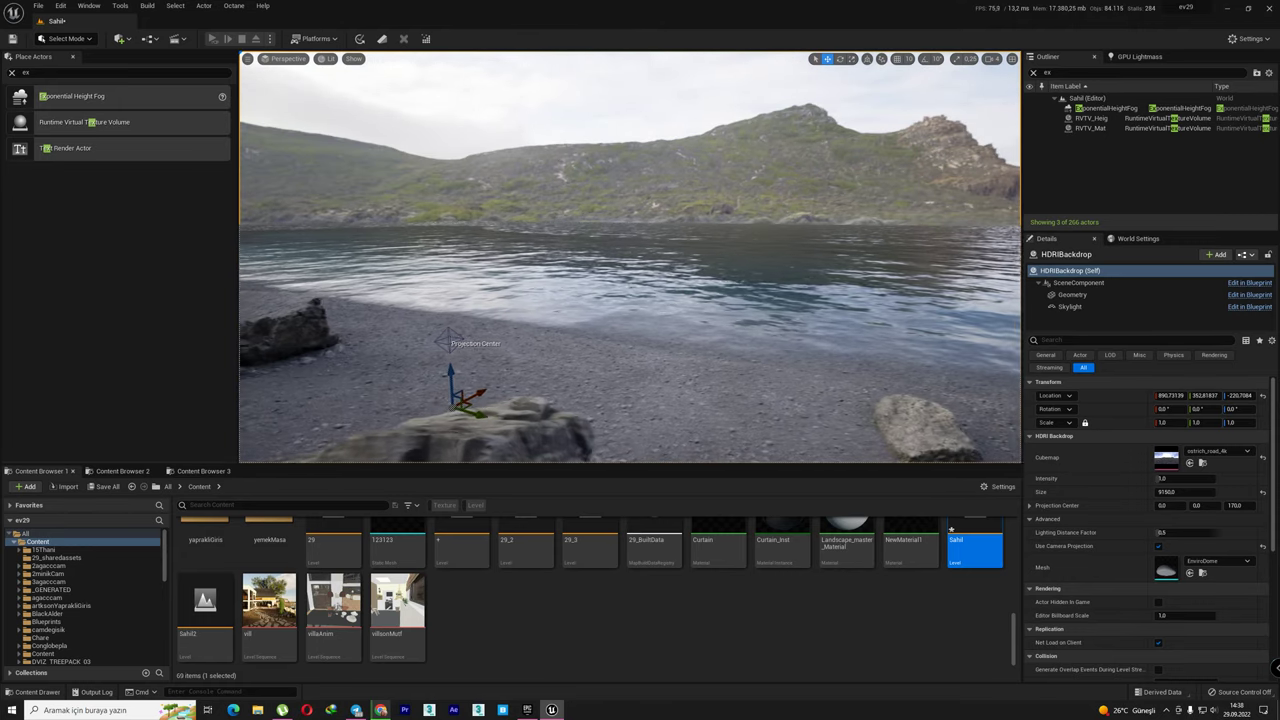